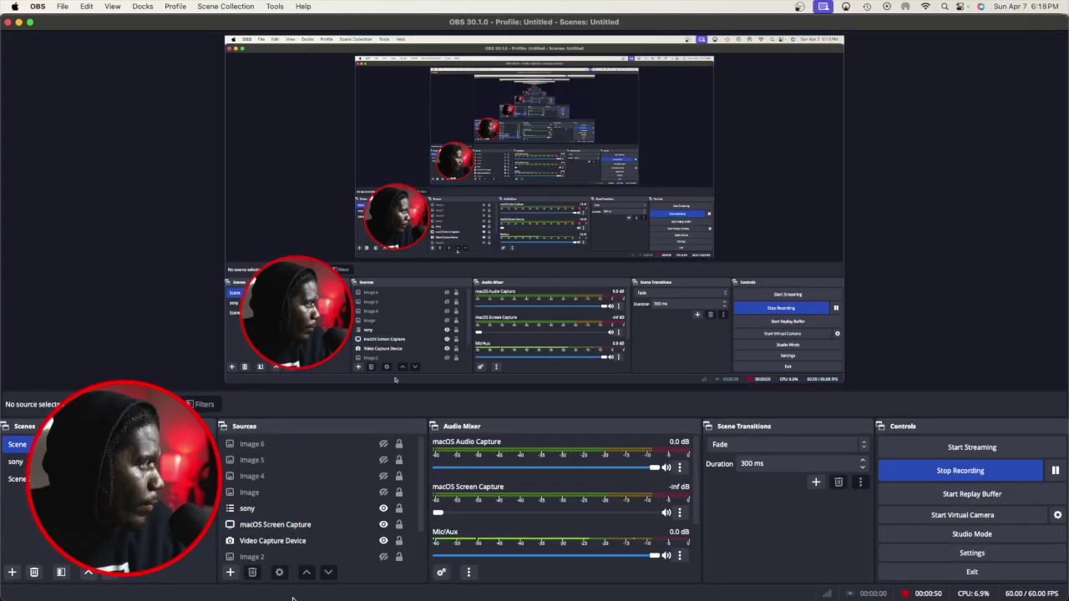
Switch from OBS Studio to the Canva design open in Safari.
{"action": "mouse_move", "coordinate": [292, 599]}
{"action": "left_click", "coordinate": [322, 580]}
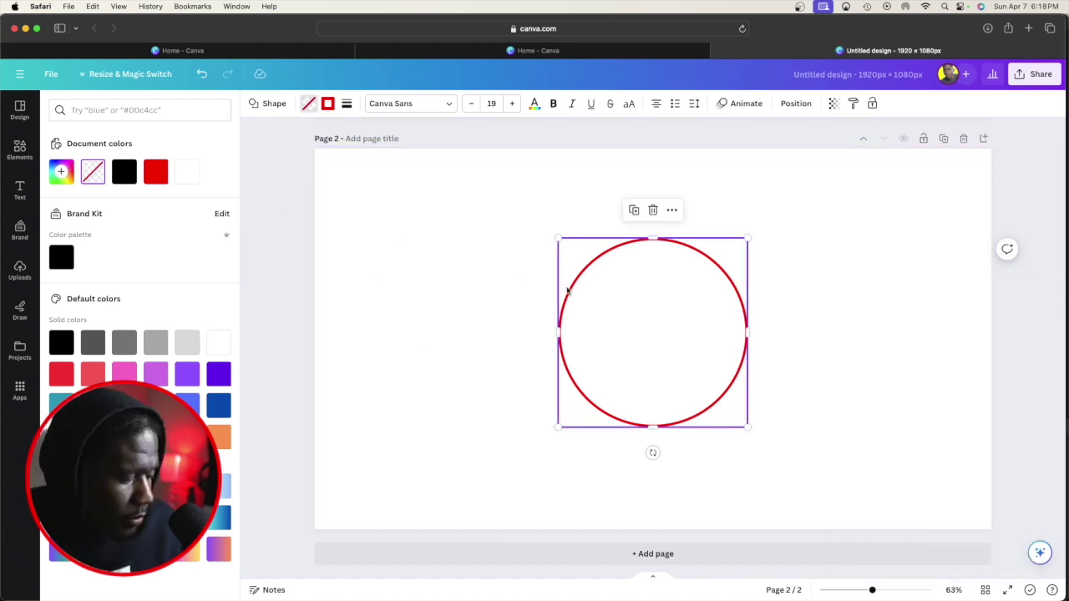
Delete the red ring circle from page 2, then back out of the custom-size menu.
{"action": "key", "text": "Delete"}
{"action": "scroll", "coordinate": [561, 292], "scroll_direction": "up", "scroll_amount": 4}
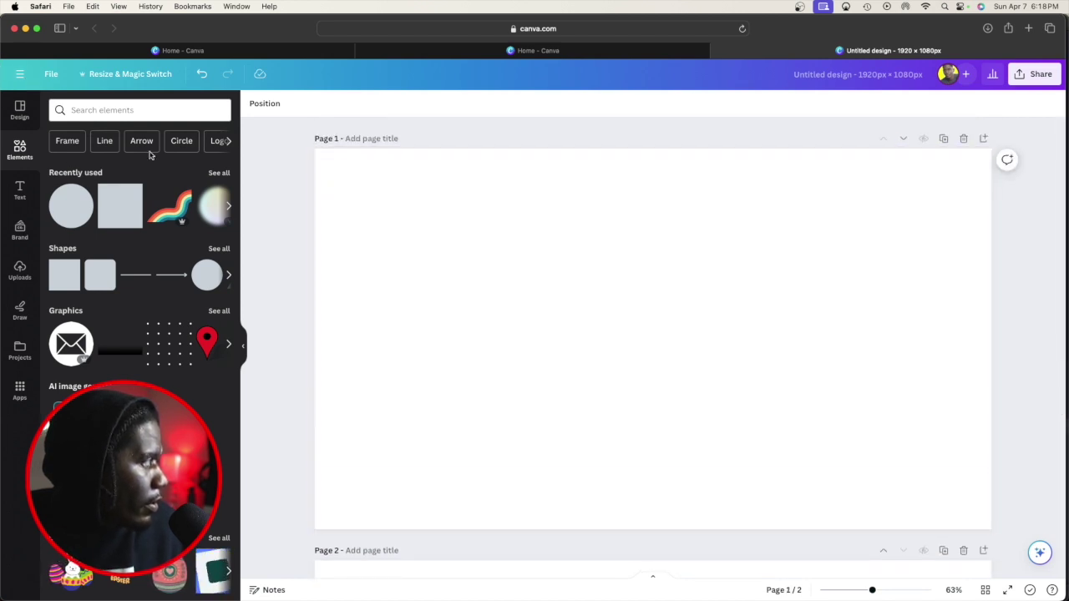
{"action": "left_click", "coordinate": [20, 75]}
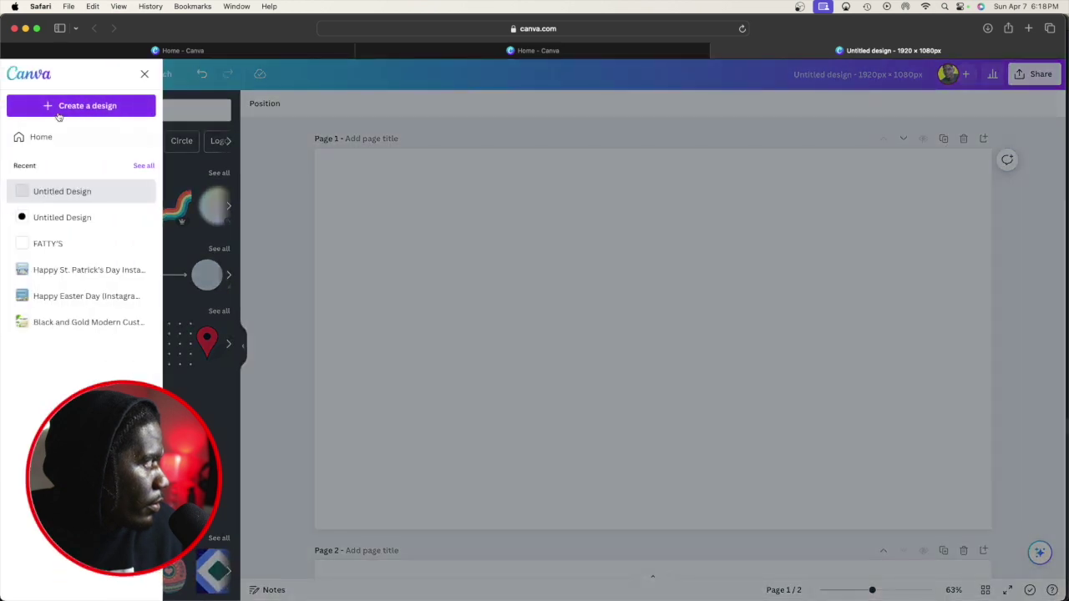
{"action": "left_click", "coordinate": [65, 109]}
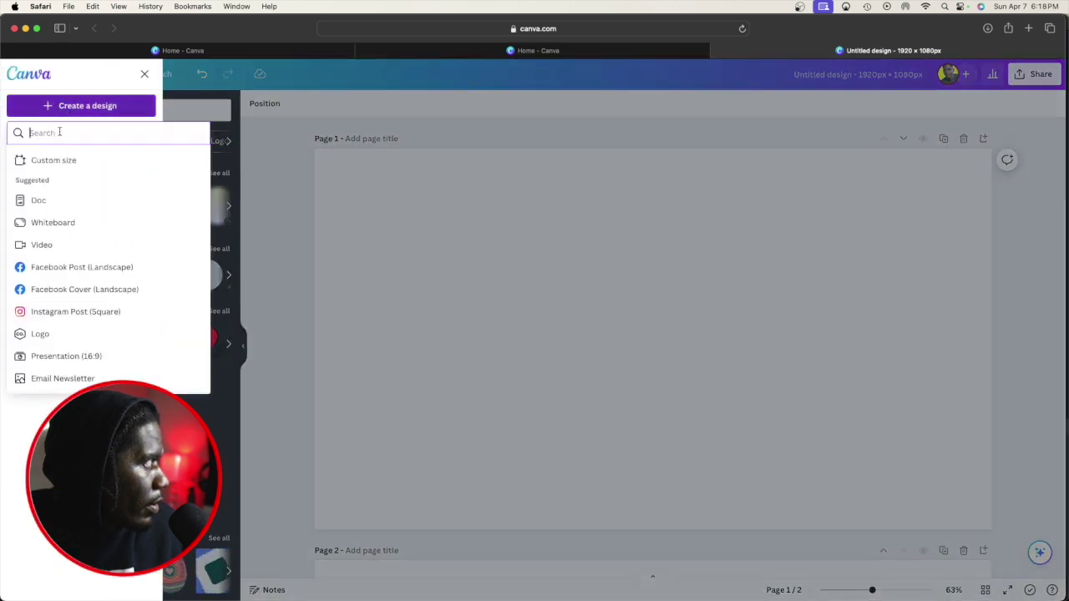
{"action": "left_click", "coordinate": [58, 158]}
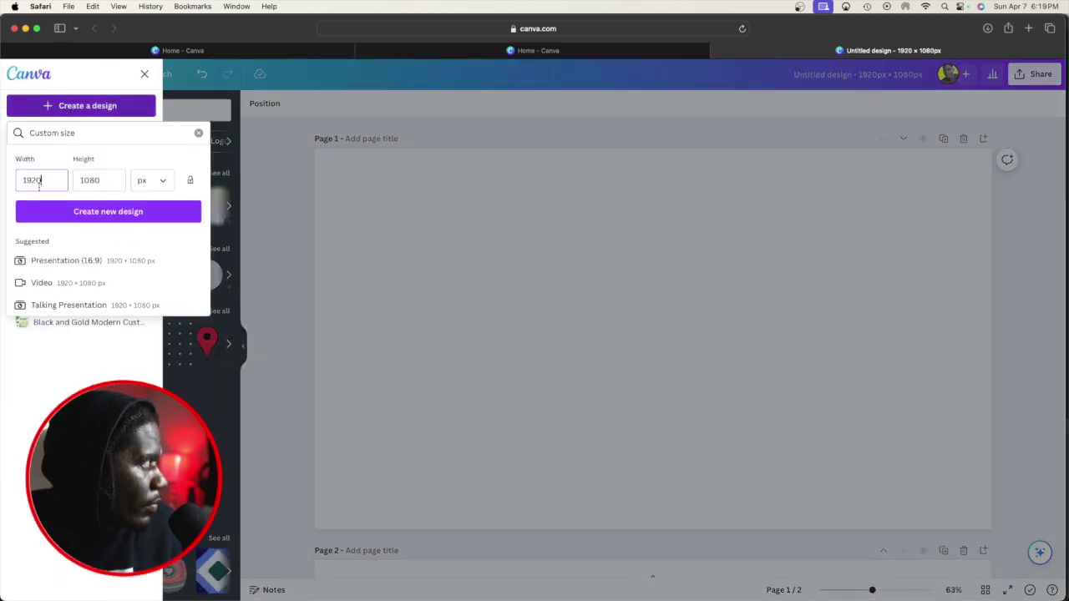
{"action": "left_click", "coordinate": [281, 197]}
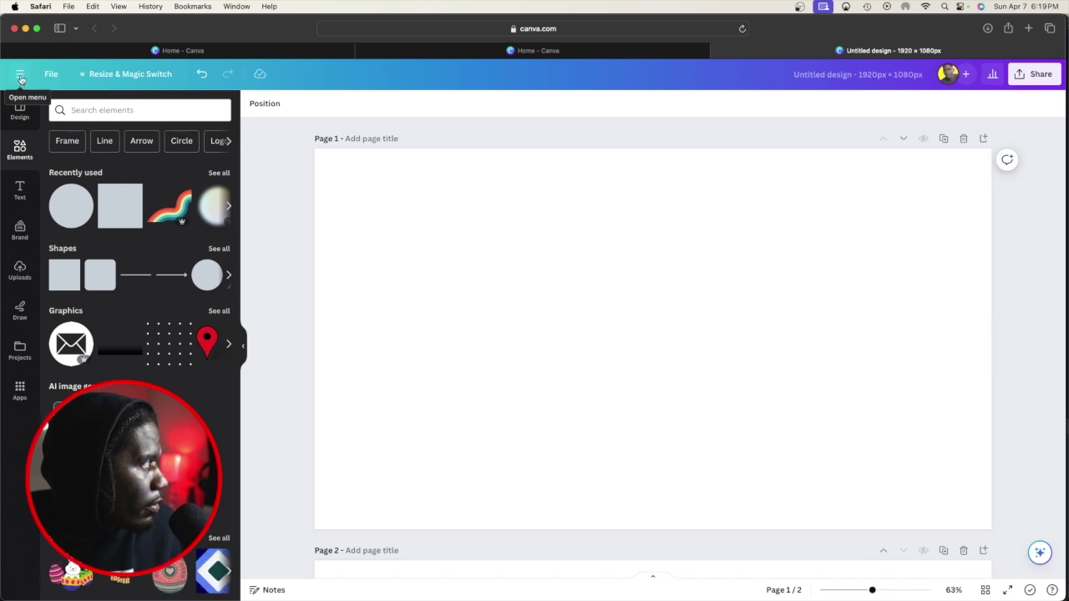
Create a new blank custom-size Canva design of 1080 × 1080 px.
{"action": "left_click", "coordinate": [21, 80]}
{"action": "left_click", "coordinate": [34, 106]}
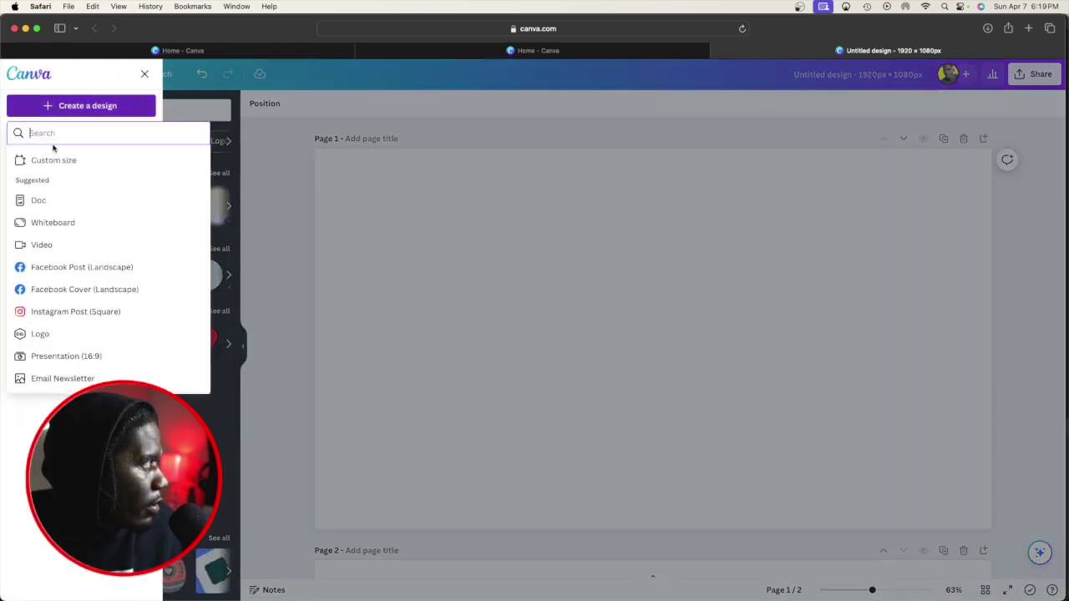
{"action": "left_click", "coordinate": [52, 158]}
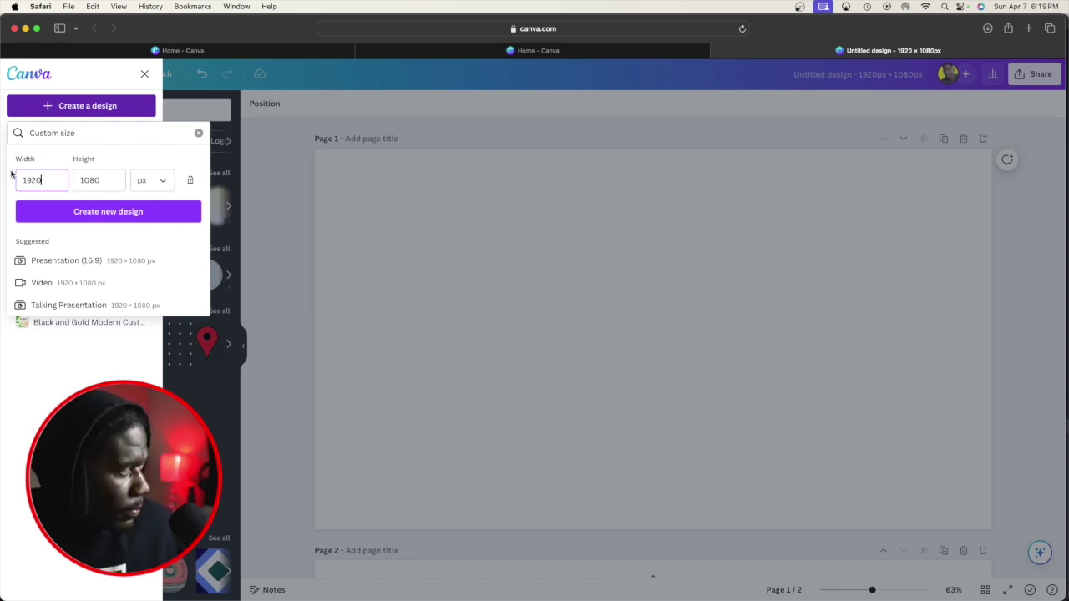
{"action": "type", "text": "1080"}
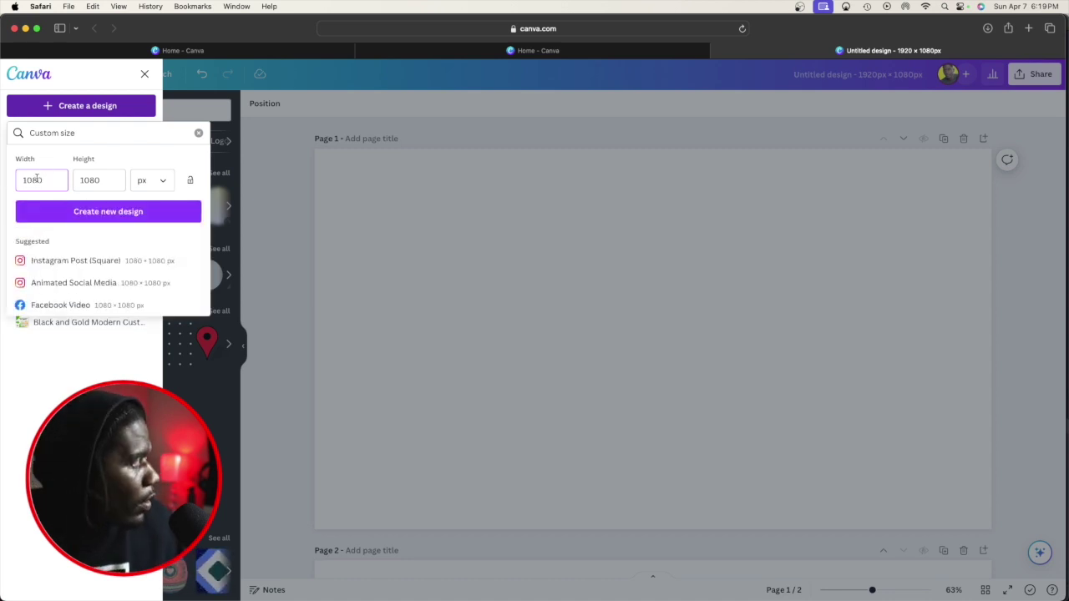
{"action": "left_click", "coordinate": [89, 212]}
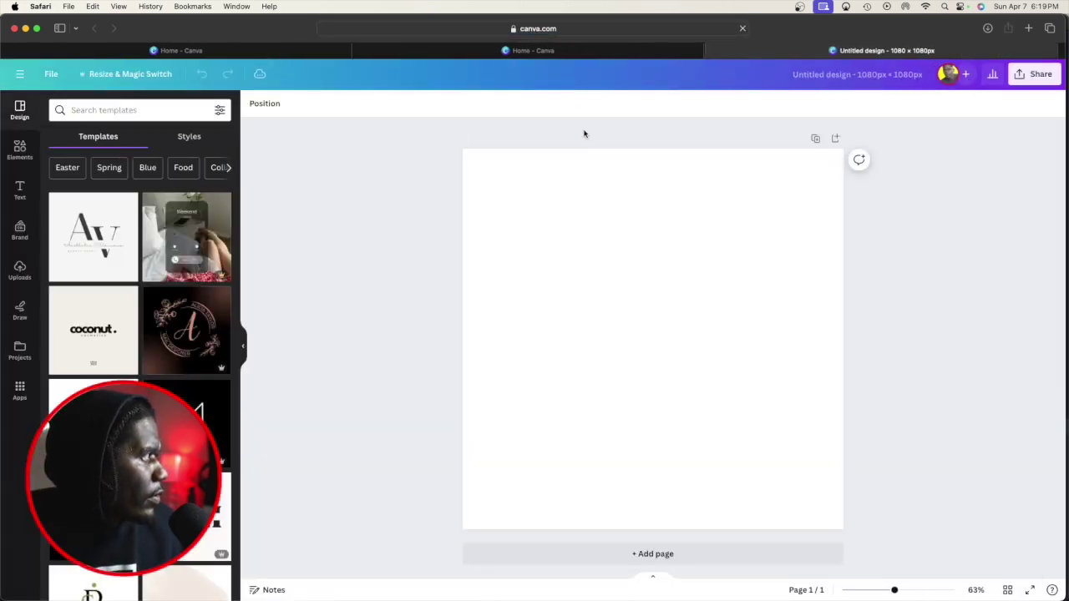
Add a circle shape, enlarge it to about 618 px, and centre it on the page.
{"action": "left_click", "coordinate": [585, 216]}
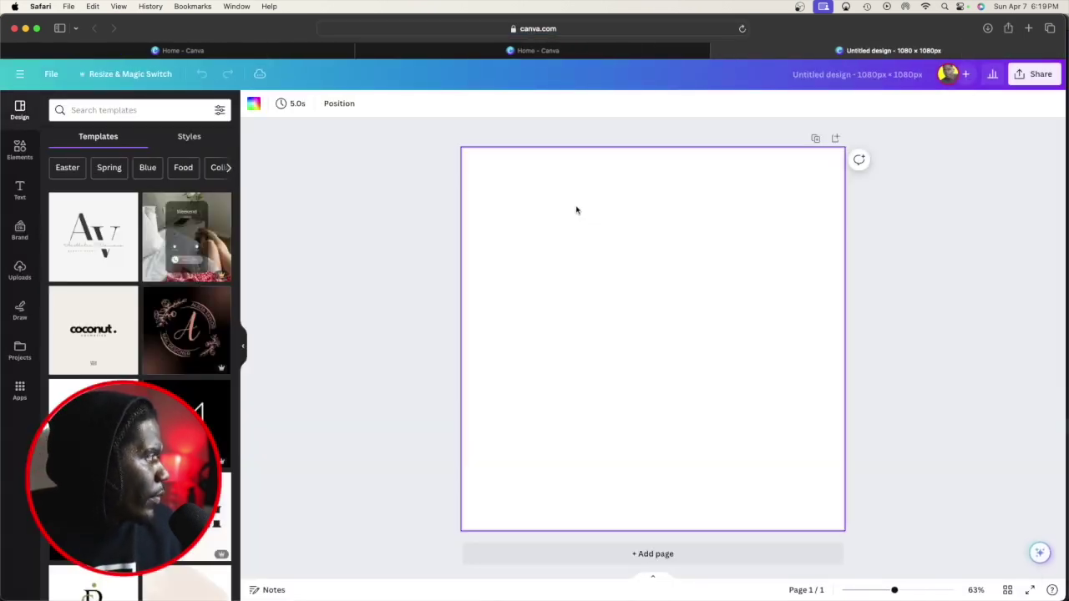
{"action": "left_click", "coordinate": [20, 150]}
{"action": "left_click", "coordinate": [70, 209]}
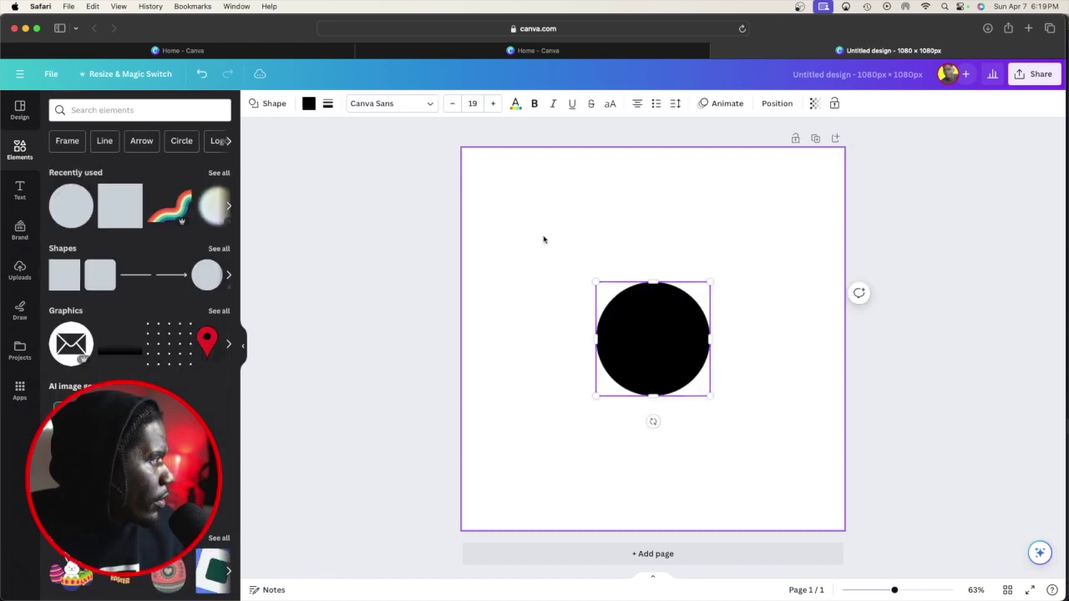
{"action": "left_click_drag", "start_coordinate": [596, 283], "coordinate": [443, 225]}
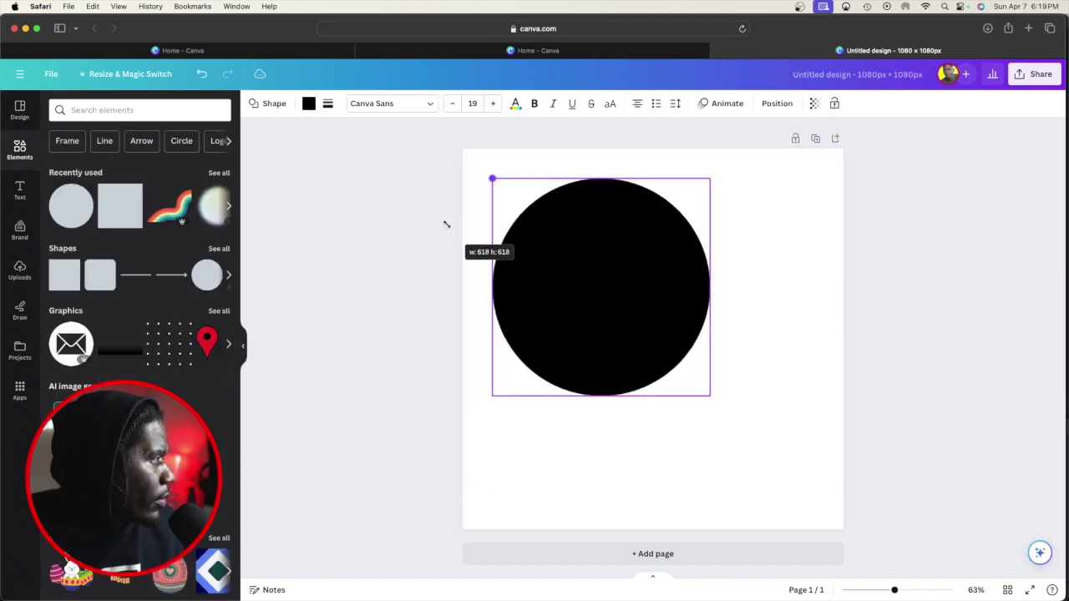
{"action": "left_click_drag", "start_coordinate": [526, 259], "coordinate": [581, 296]}
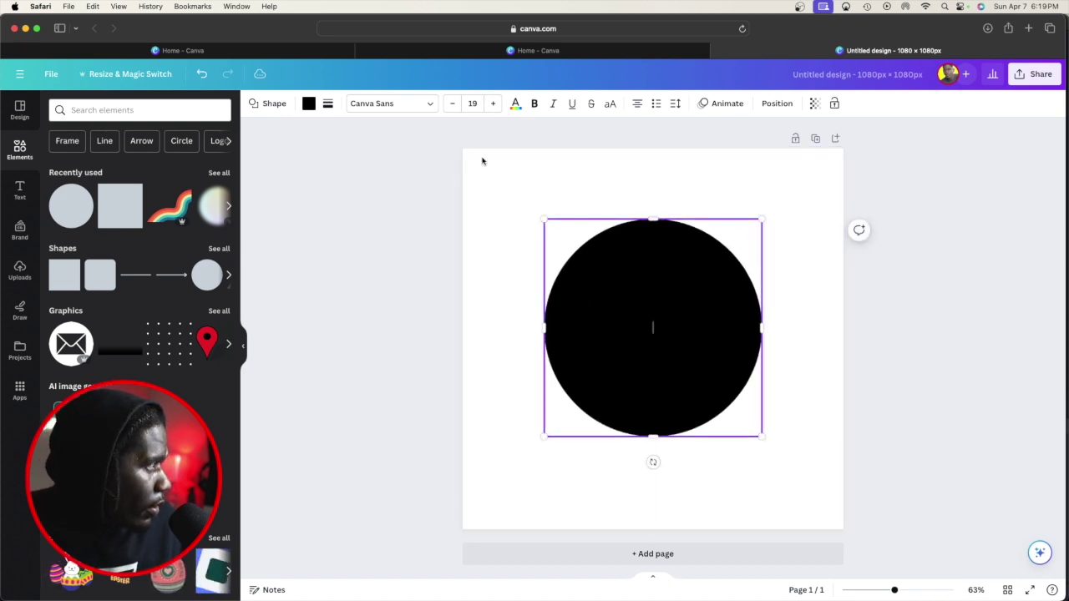
Duplicate the page with the circle and select the circle on page 1.
{"action": "left_click", "coordinate": [817, 139]}
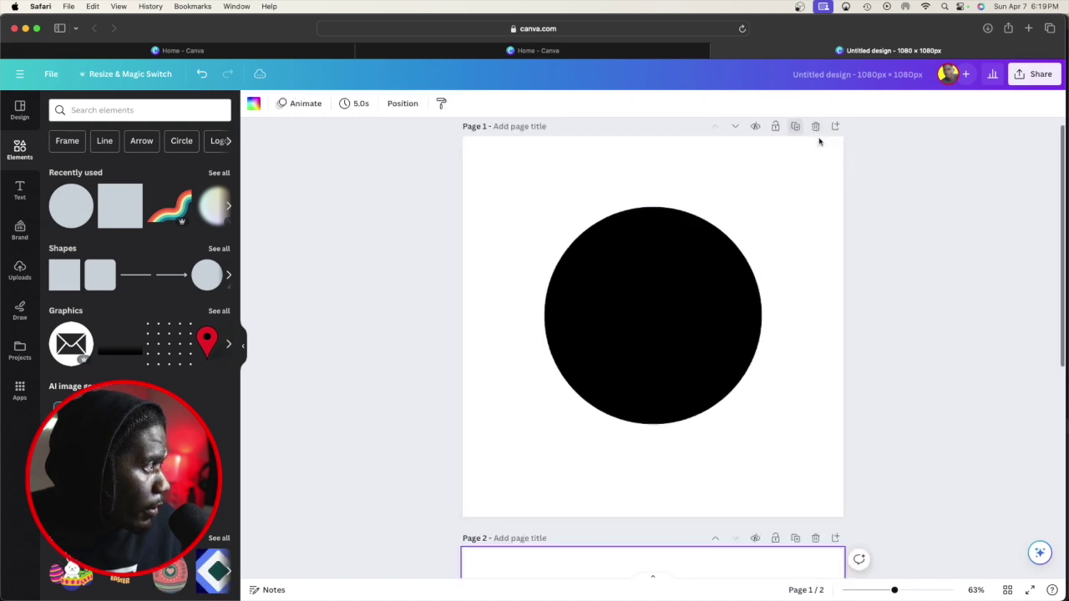
{"action": "scroll", "coordinate": [722, 203], "scroll_direction": "up", "scroll_amount": 3}
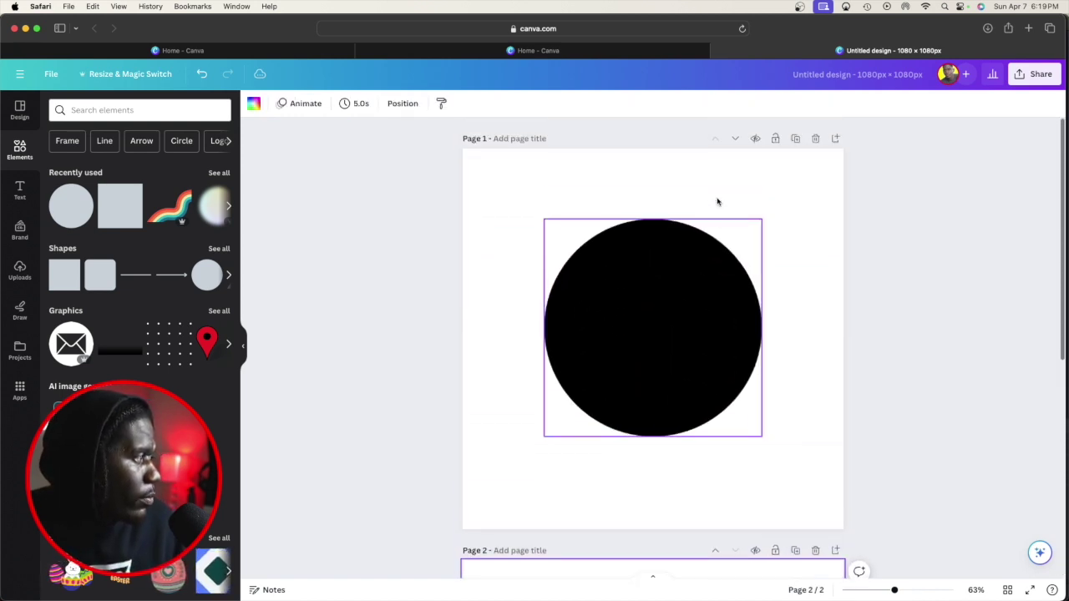
{"action": "left_click", "coordinate": [661, 253]}
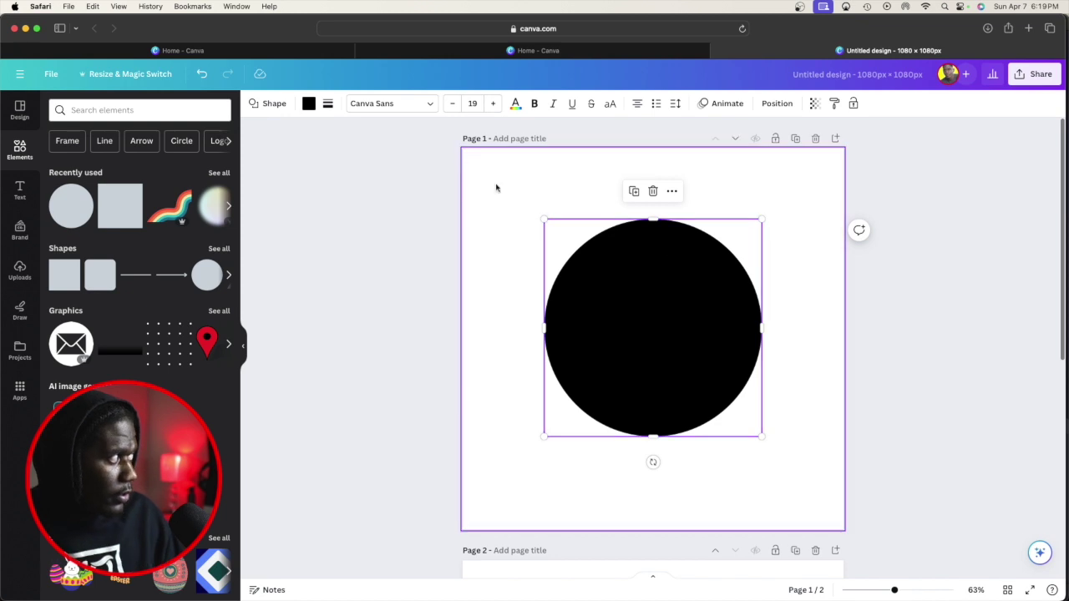
{"action": "scroll", "coordinate": [377, 136], "scroll_direction": "down", "scroll_amount": 1}
Give page 1's circle a white fill and a solid weight-3 border, then select page 2's circle.
{"action": "left_click", "coordinate": [308, 105]}
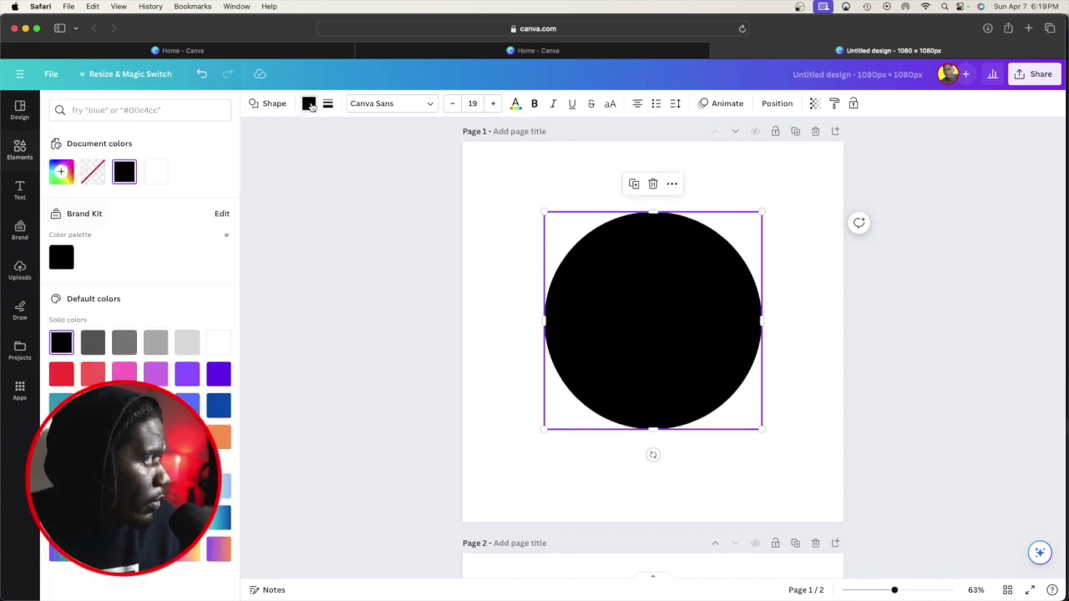
{"action": "left_click", "coordinate": [150, 174]}
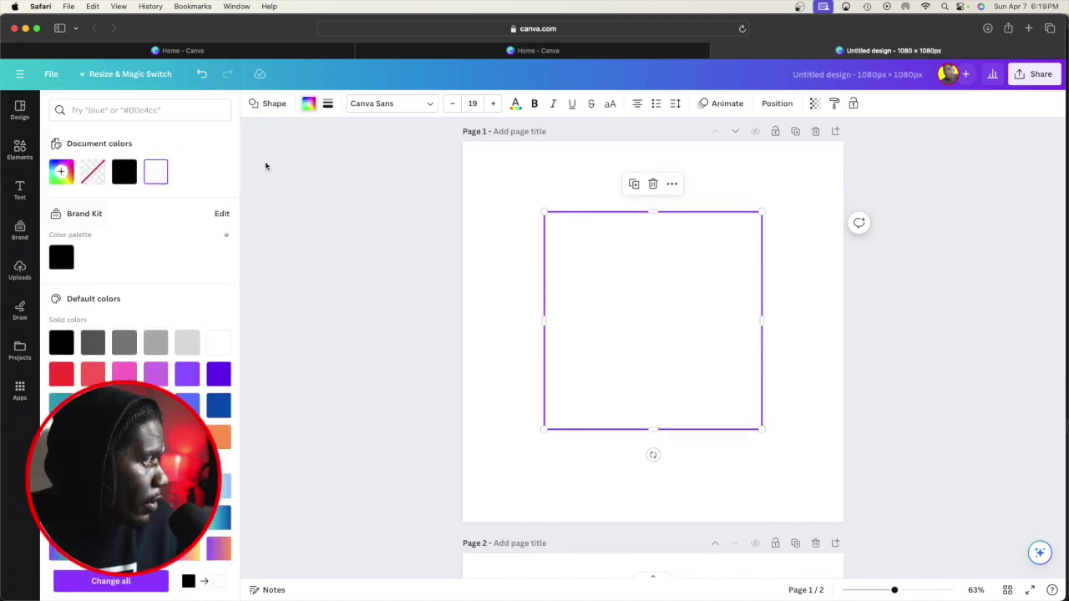
{"action": "left_click", "coordinate": [328, 103]}
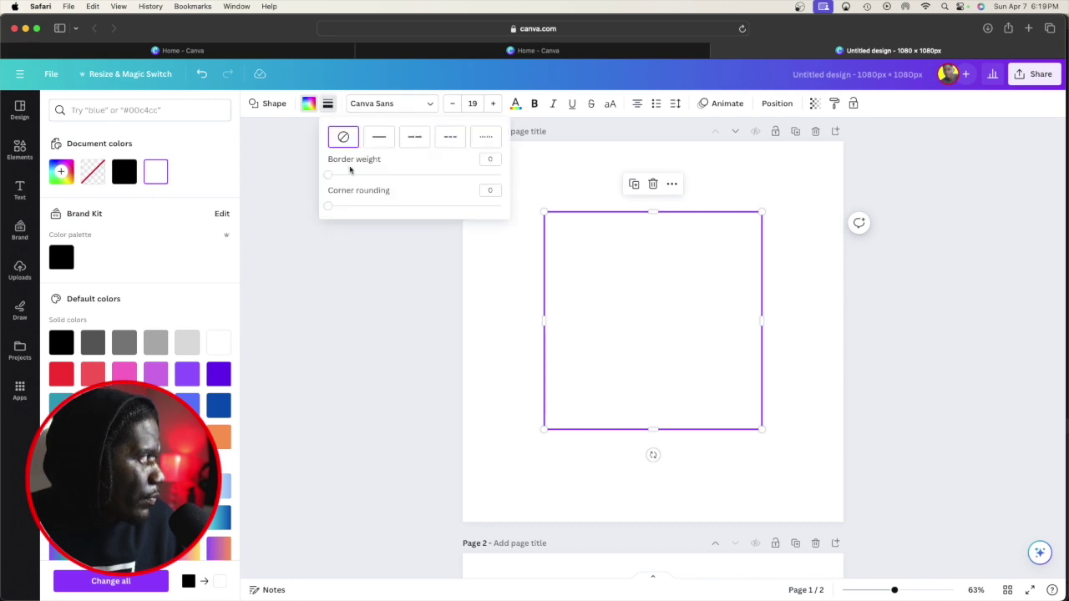
{"action": "left_click", "coordinate": [334, 177]}
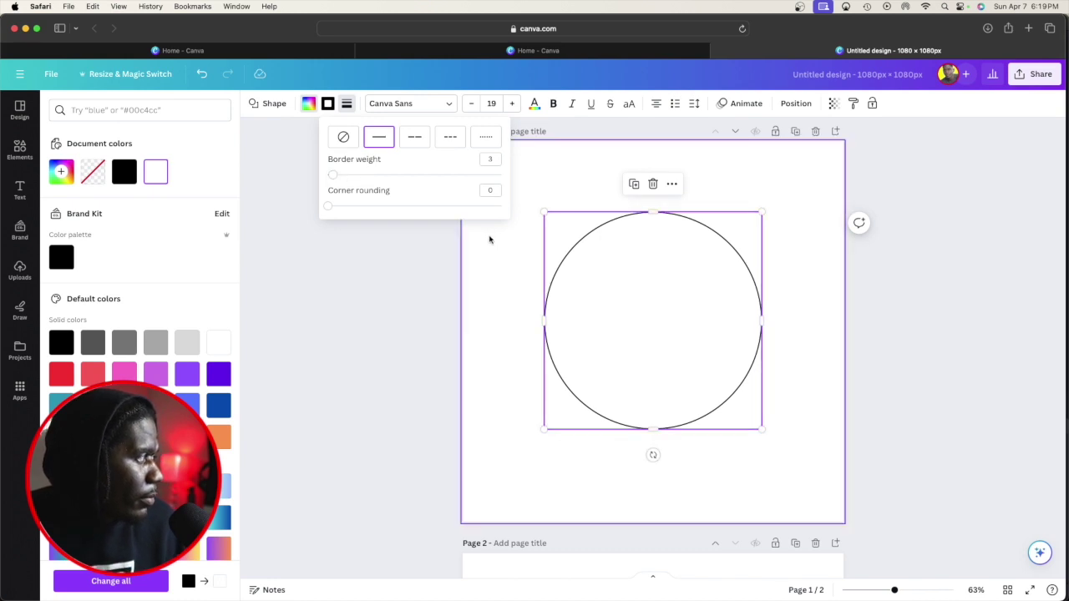
{"action": "scroll", "coordinate": [489, 236], "scroll_direction": "down", "scroll_amount": 5}
{"action": "left_click", "coordinate": [668, 302]}
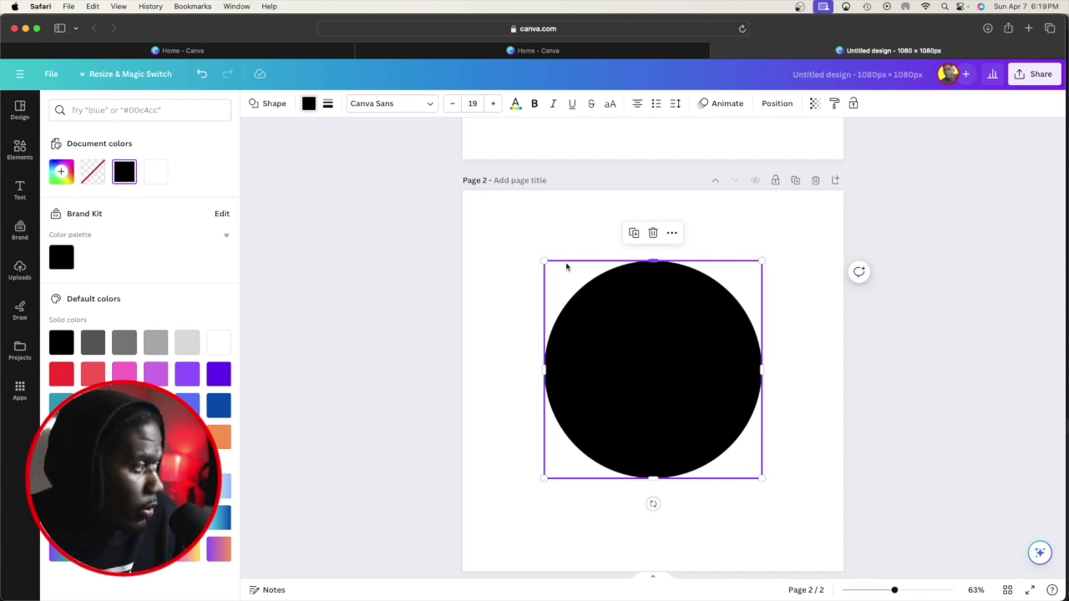
Give page 2's circle a solid weight-5 border coloured pure red #FF0000.
{"action": "scroll", "coordinate": [431, 182], "scroll_direction": "down", "scroll_amount": 1}
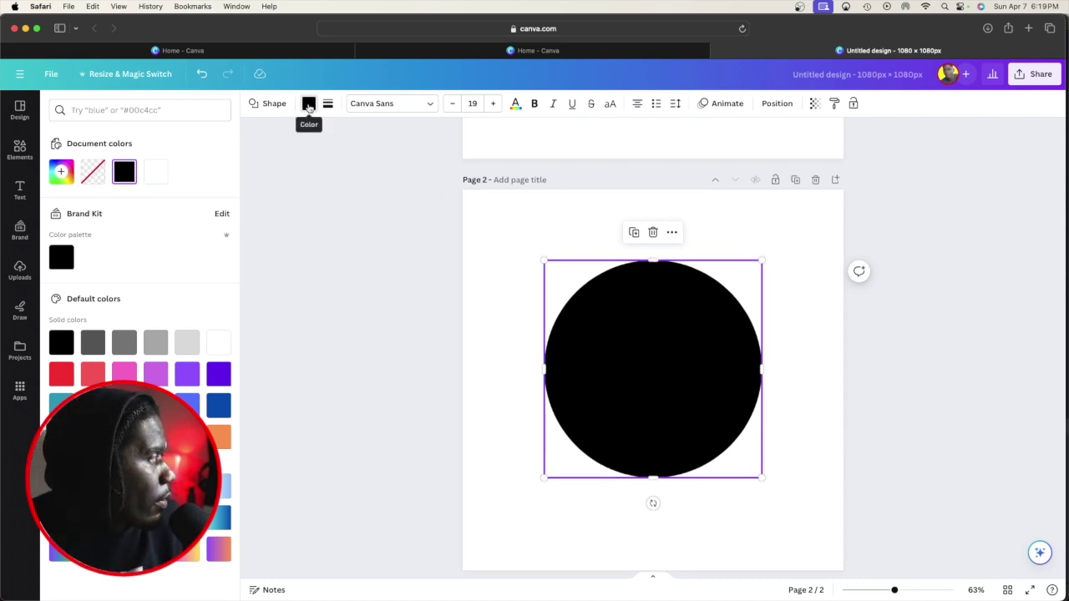
{"action": "left_click", "coordinate": [308, 104]}
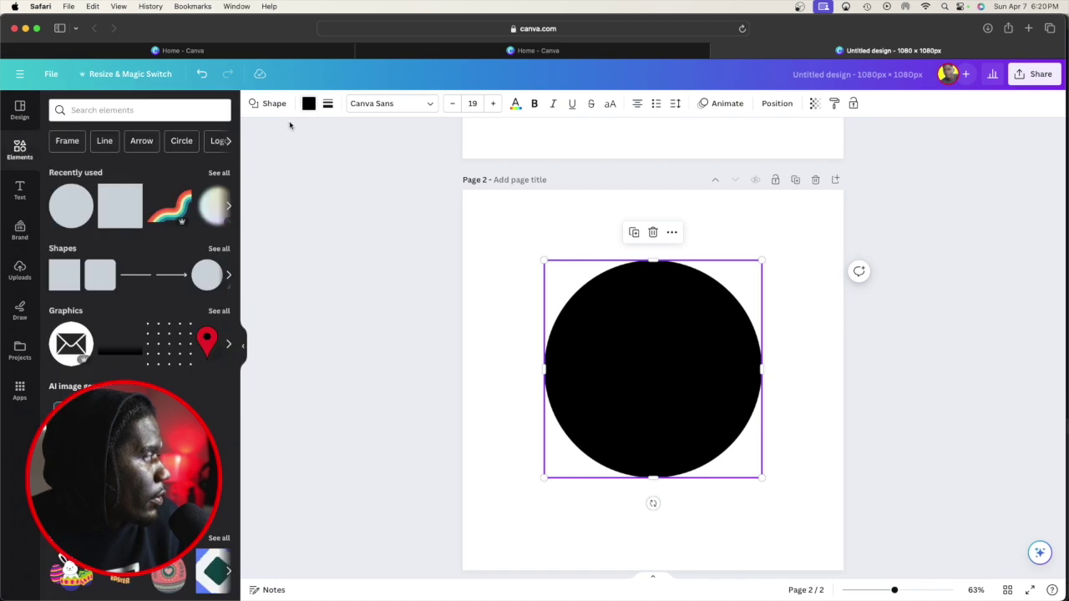
{"action": "left_click", "coordinate": [327, 105]}
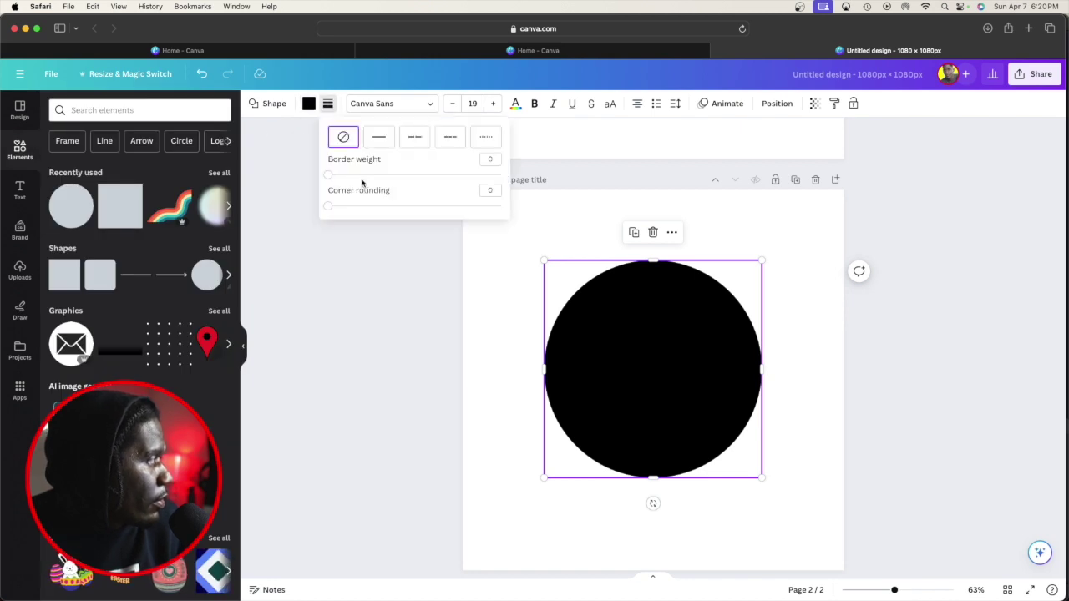
{"action": "left_click", "coordinate": [334, 174]}
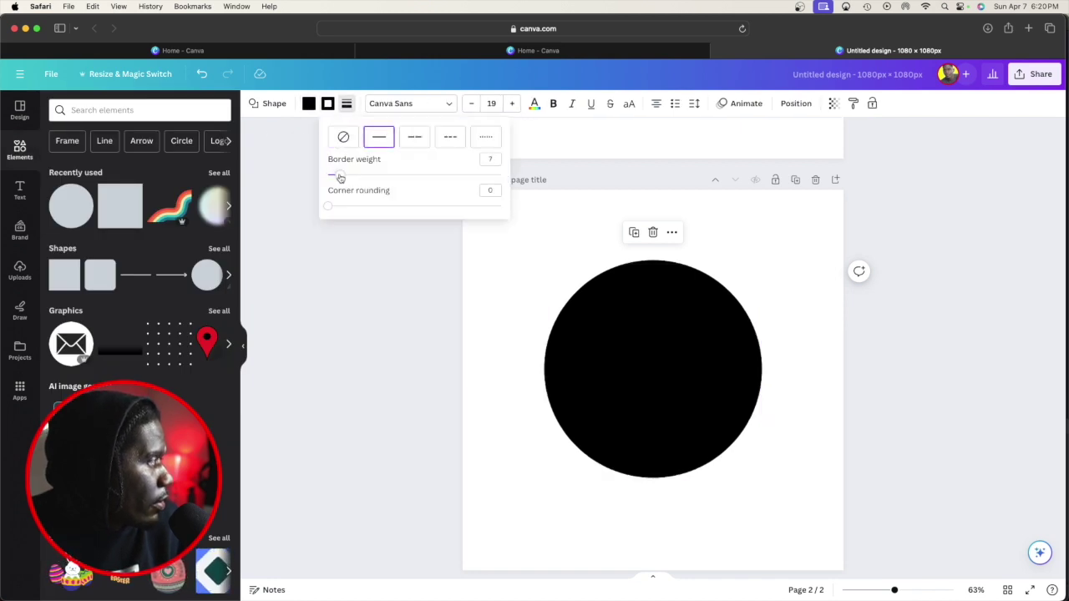
{"action": "left_click", "coordinate": [328, 104]}
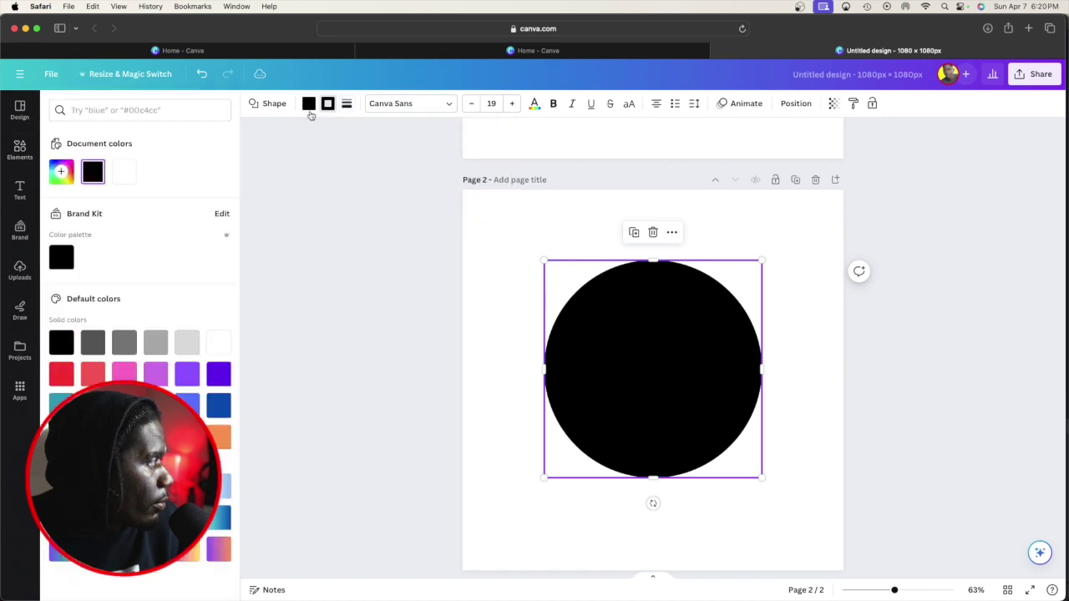
{"action": "left_click", "coordinate": [124, 174]}
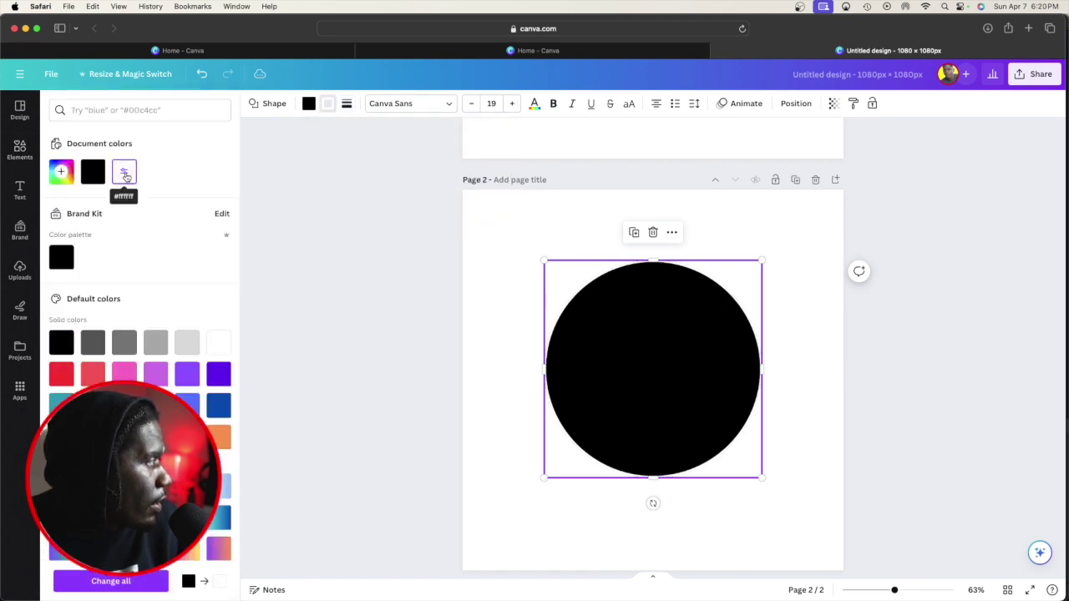
{"action": "left_click", "coordinate": [121, 178]}
{"action": "left_click_drag", "start_coordinate": [191, 234], "coordinate": [225, 222]}
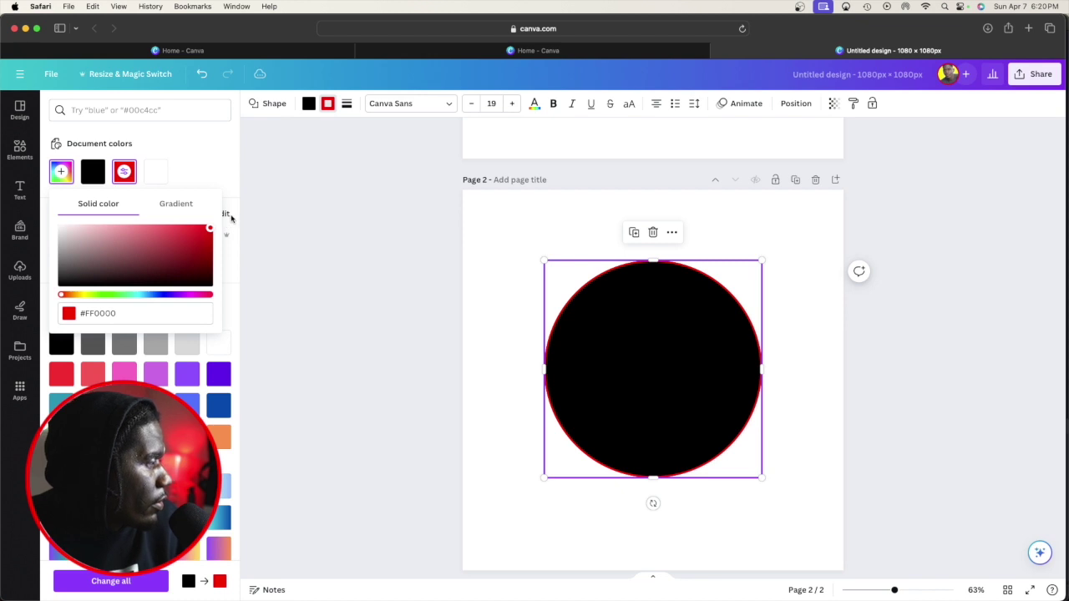
{"action": "left_click", "coordinate": [328, 103]}
Thicken the red border to 8, remove the circle's fill, and select page 1's circle.
{"action": "left_click", "coordinate": [347, 103]}
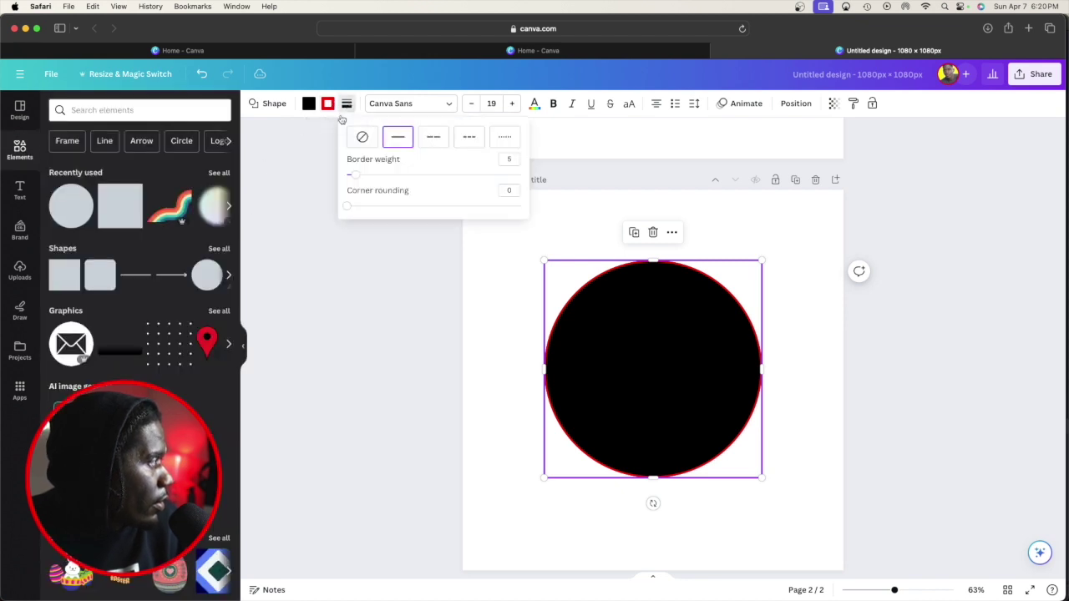
{"action": "left_click_drag", "start_coordinate": [357, 174], "coordinate": [365, 175]}
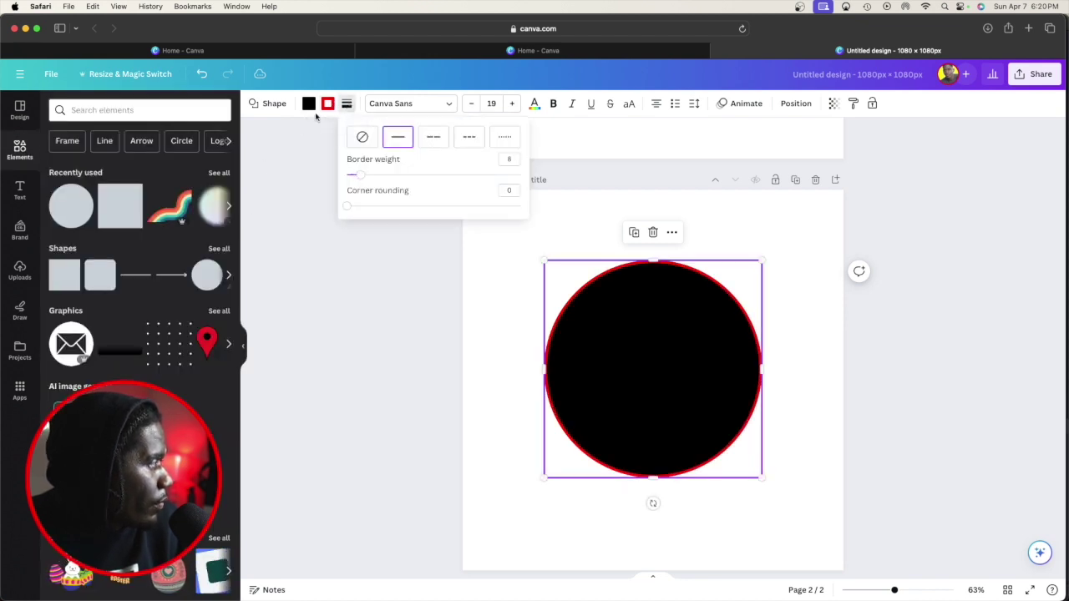
{"action": "left_click", "coordinate": [309, 104]}
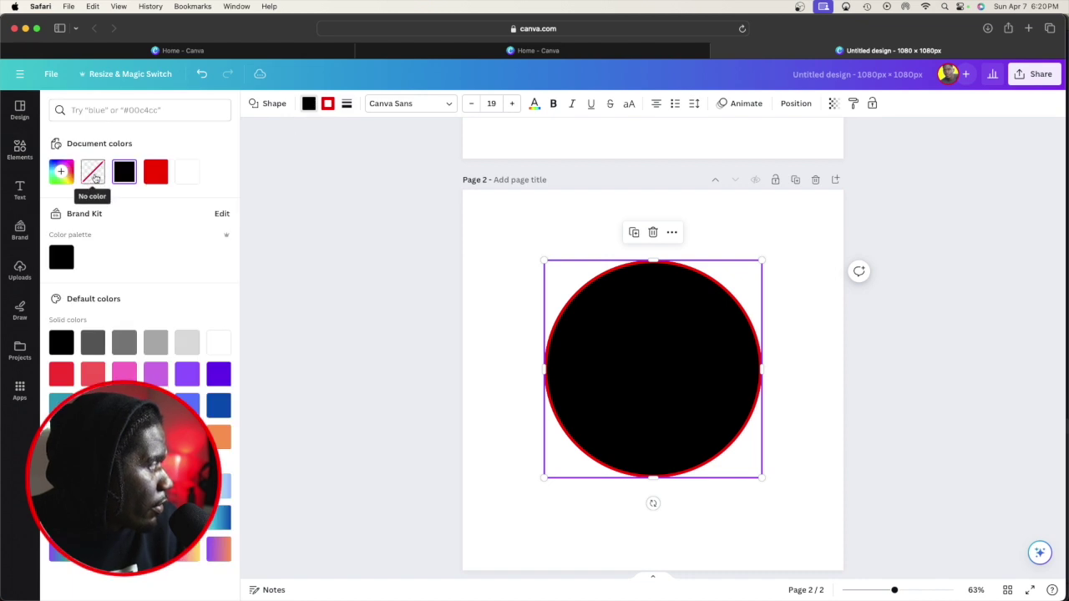
{"action": "left_click", "coordinate": [93, 172]}
{"action": "scroll", "coordinate": [431, 234], "scroll_direction": "up", "scroll_amount": 6}
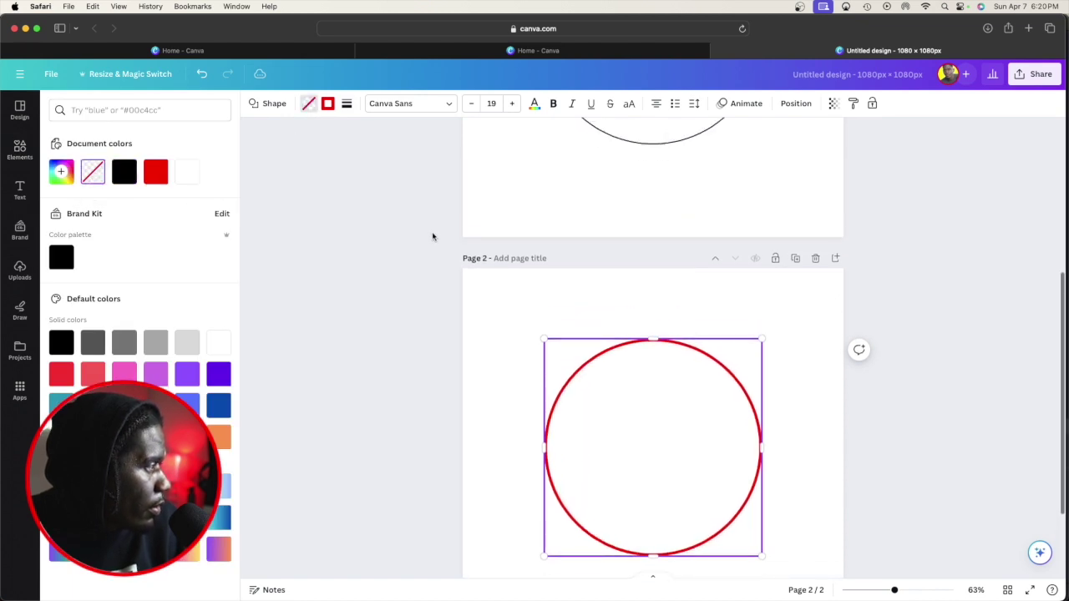
{"action": "left_click", "coordinate": [614, 239]}
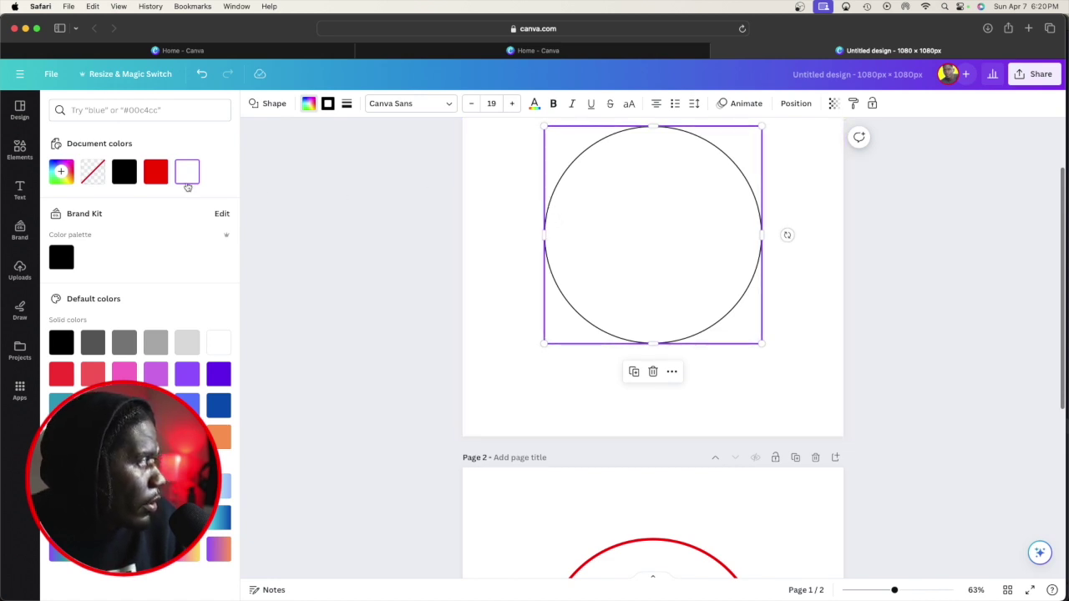
Fill page 1's circle white, bring up the PNG download settings, and switch to OBS Studio.
{"action": "left_click", "coordinate": [187, 184]}
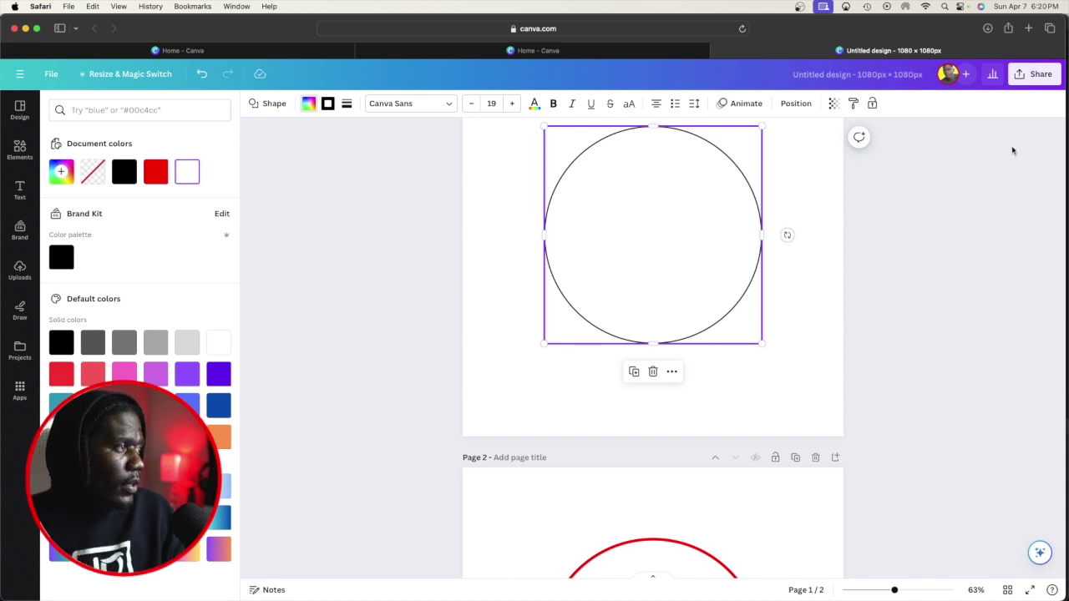
{"action": "left_click", "coordinate": [1040, 78]}
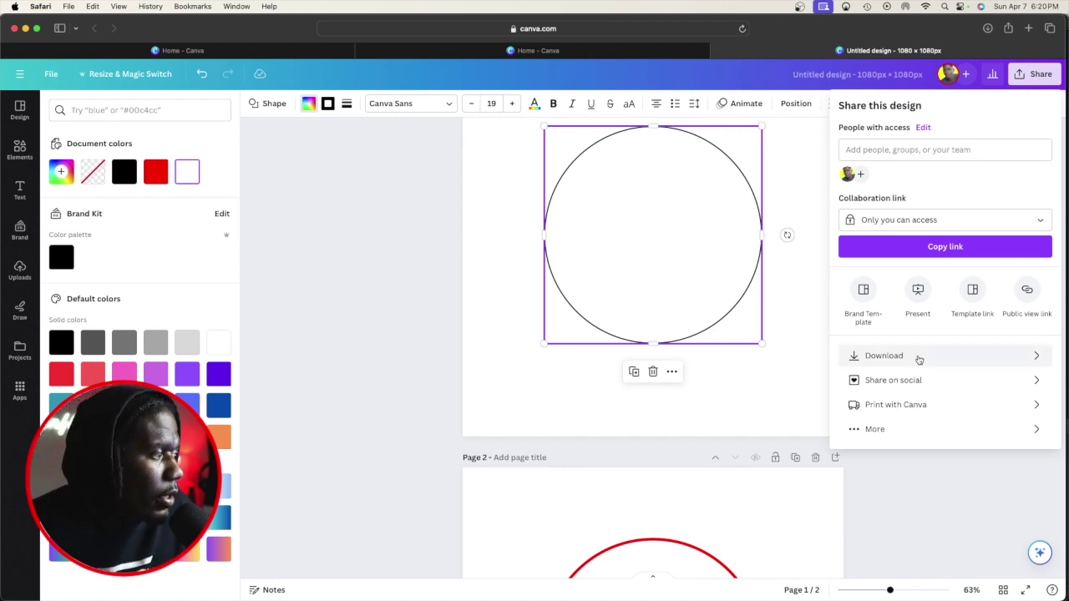
{"action": "left_click", "coordinate": [916, 336]}
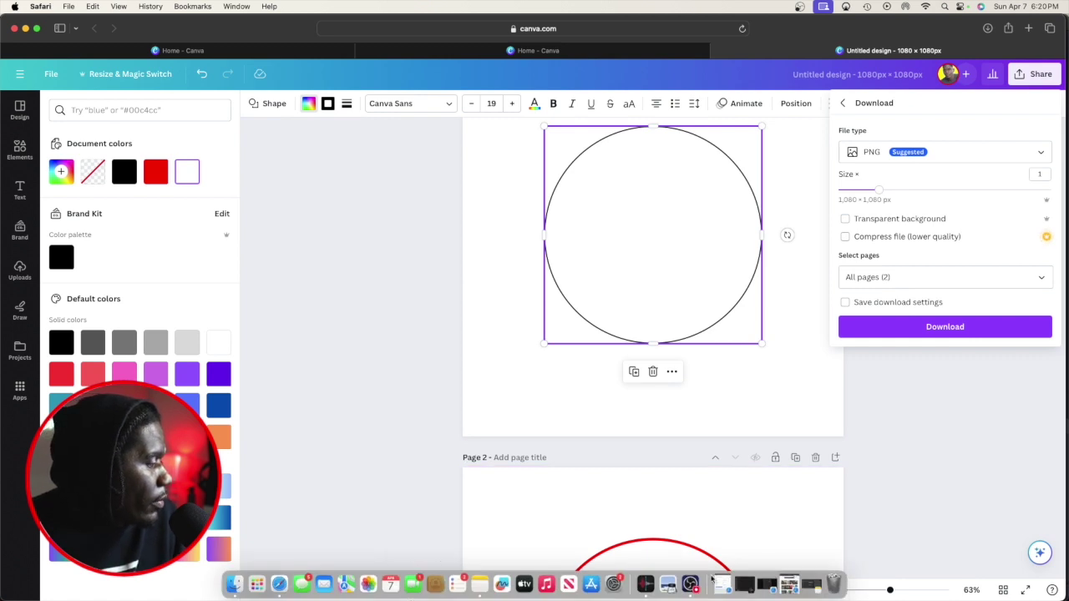
{"action": "left_click", "coordinate": [690, 584]}
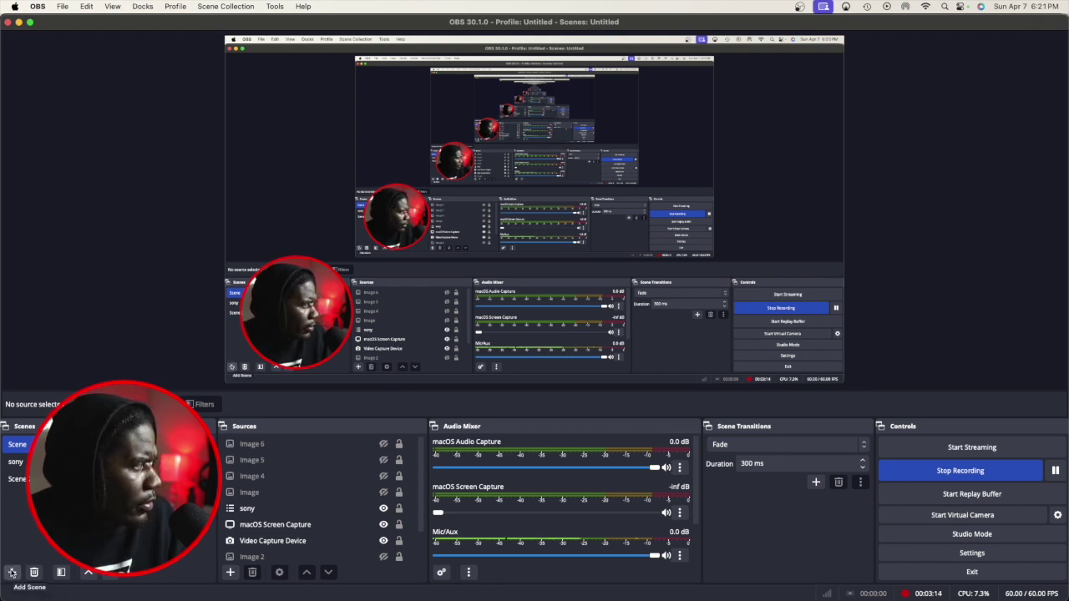
Move the circular webcam higher in the preview and add a new scene named 'sony 24'.
{"action": "left_click_drag", "start_coordinate": [271, 322], "coordinate": [260, 190]}
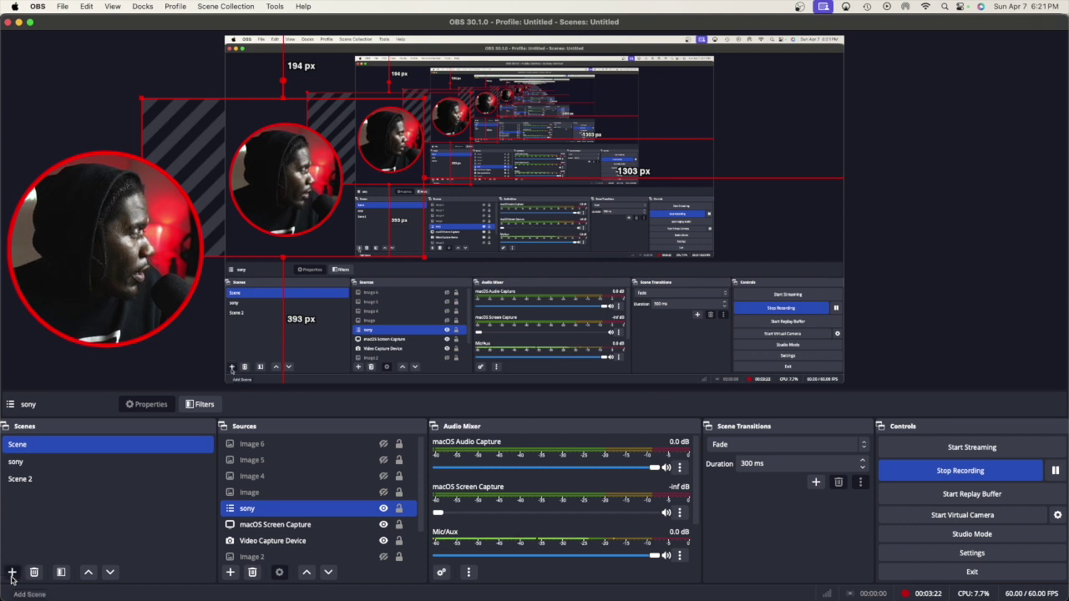
{"action": "left_click", "coordinate": [12, 573]}
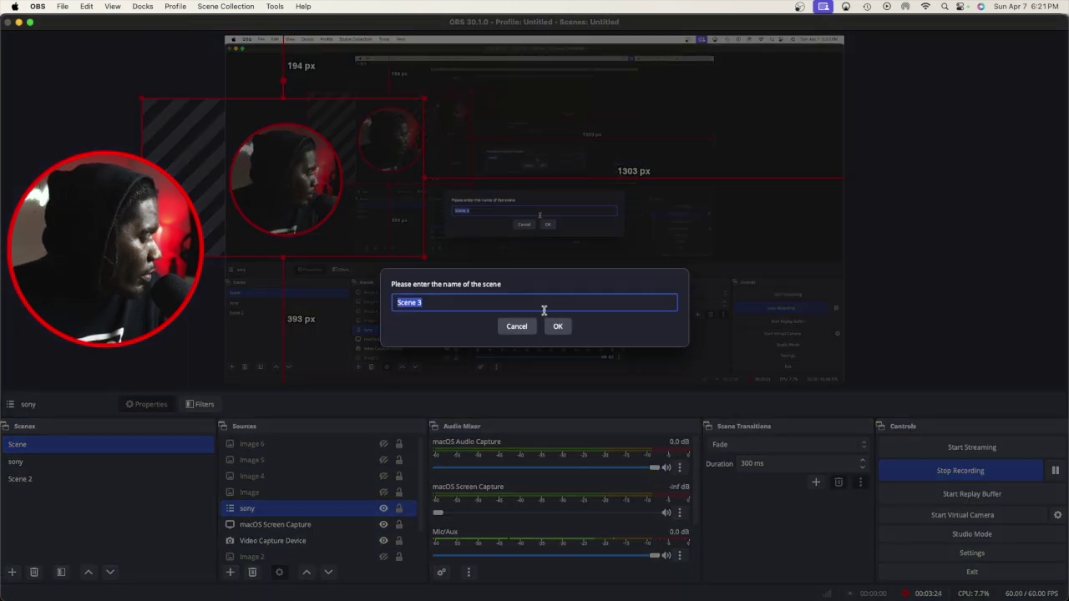
{"action": "type", "text": "s"}
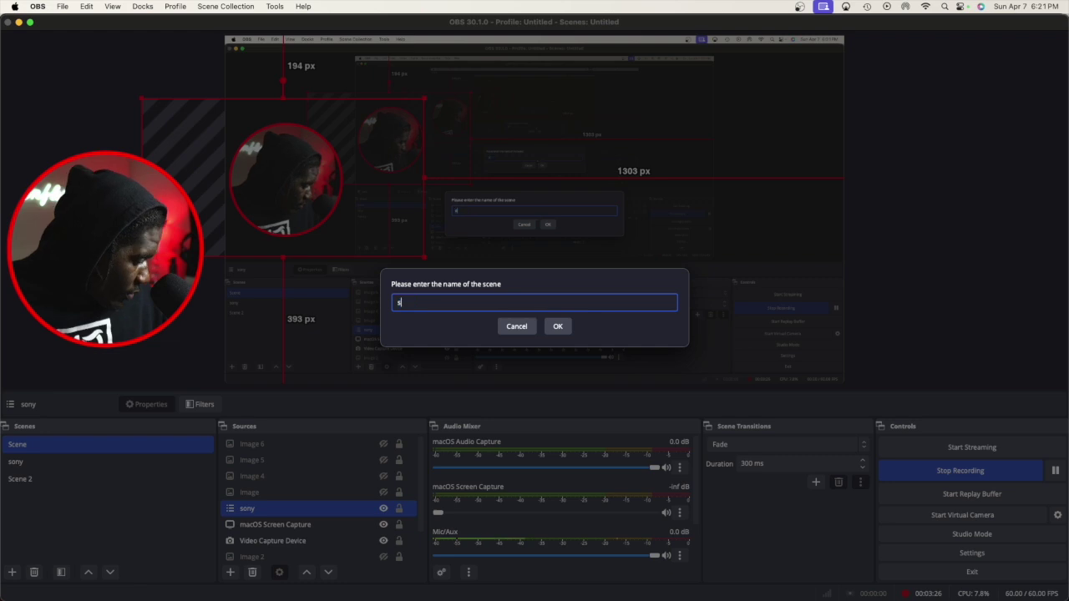
{"action": "type", "text": "ony"}
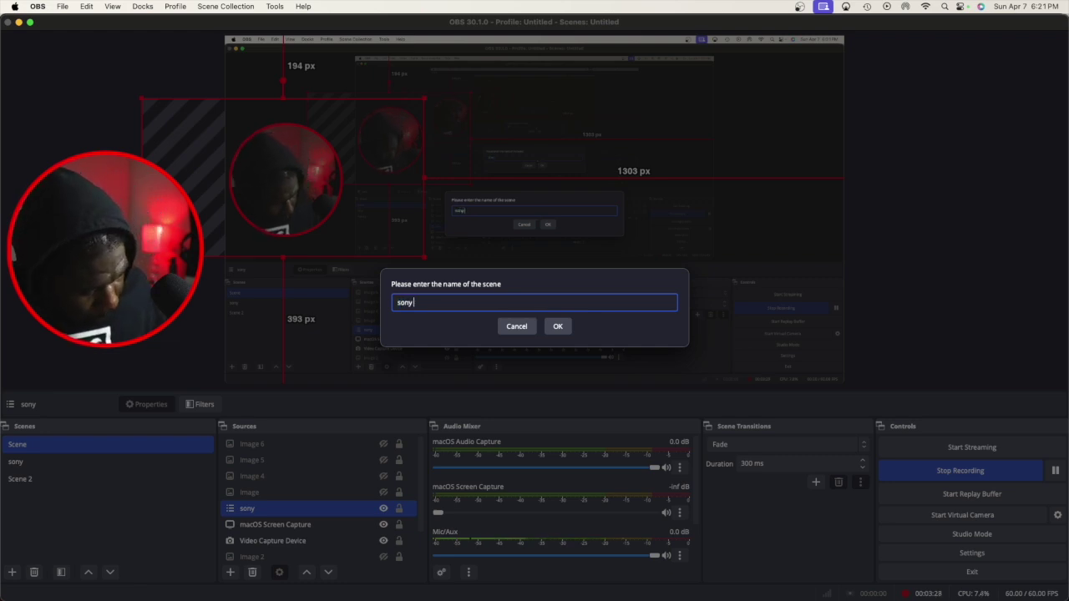
{"action": "type", "text": " 24"}
{"action": "left_click", "coordinate": [557, 325]}
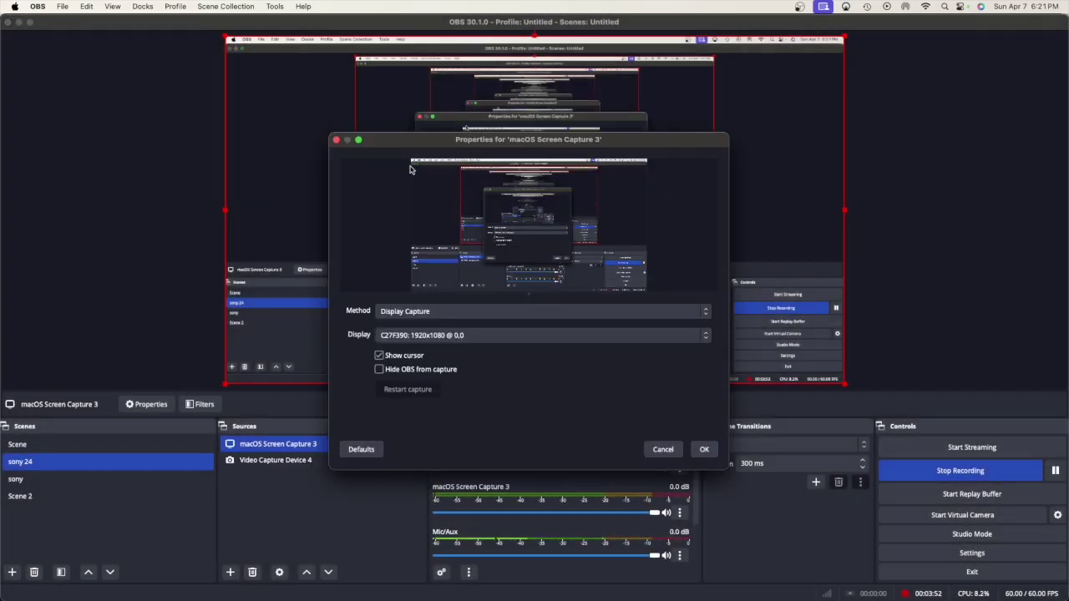
Confirm the screen capture, layer the webcam above it, and shrink the webcam overlay.
{"action": "left_click", "coordinate": [704, 449]}
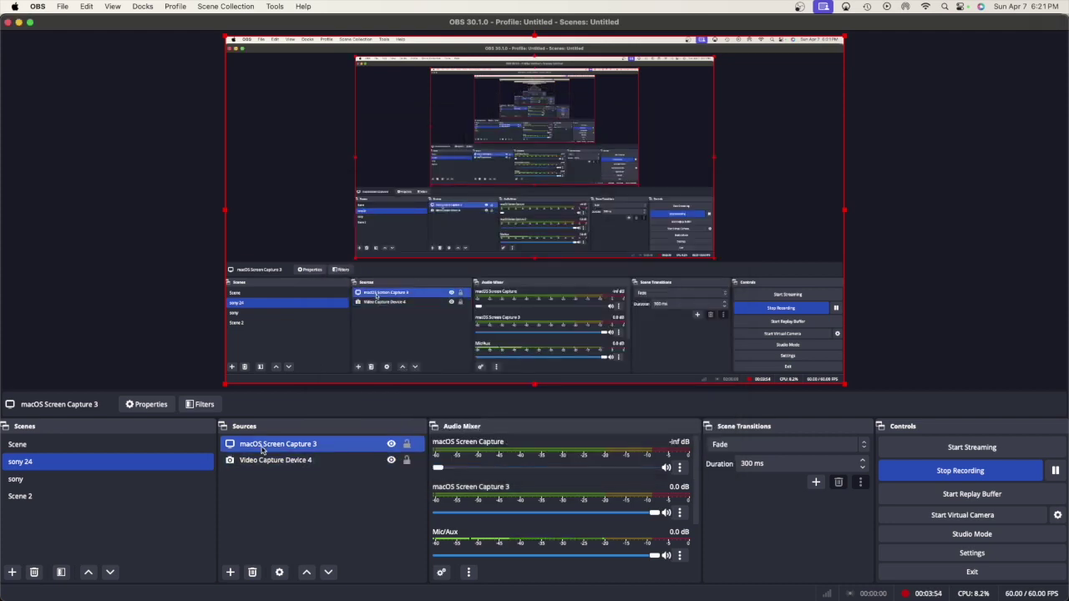
{"action": "mouse_move", "coordinate": [267, 460]}
{"action": "left_mouse_down"}
{"action": "mouse_move", "coordinate": [255, 476]}
{"action": "mouse_move", "coordinate": [269, 468]}
{"action": "left_mouse_up"}
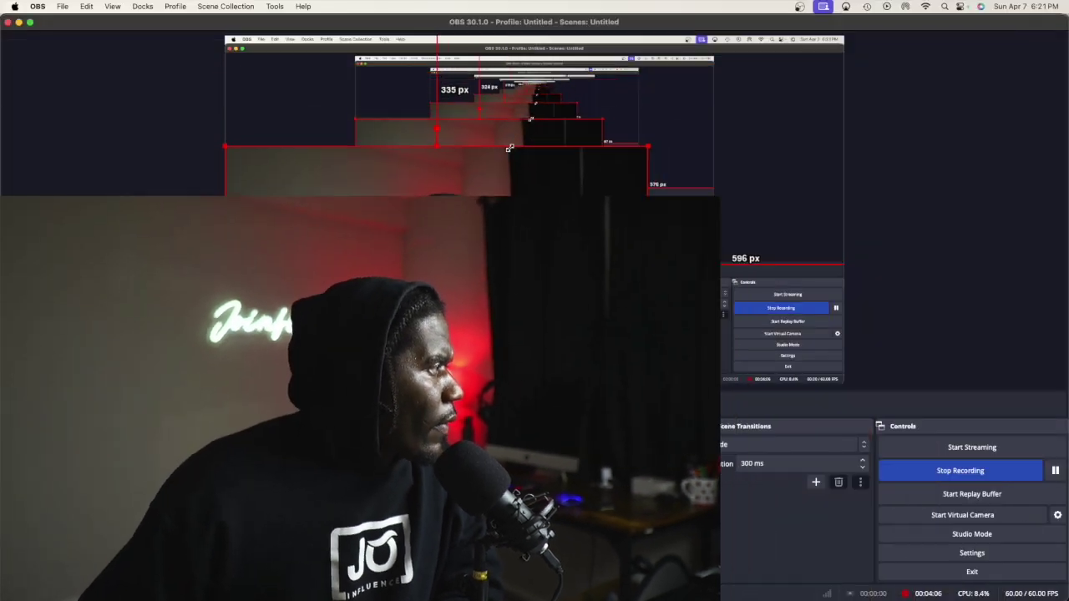
{"action": "left_click_drag", "start_coordinate": [251, 166], "coordinate": [553, 147]}
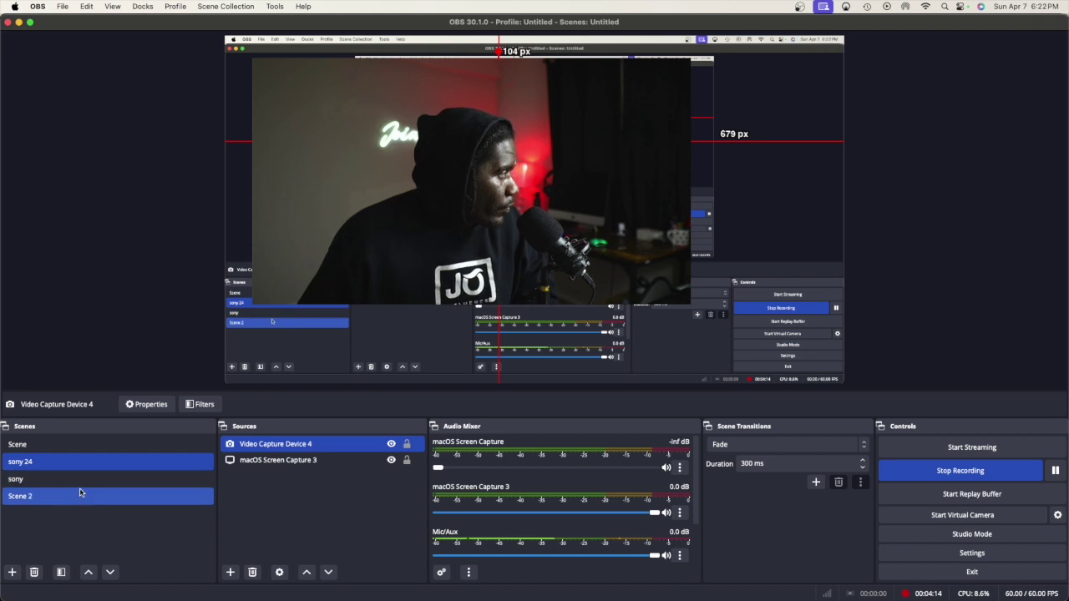
Add an Image Mask/Blend filter to Video Capture Device 4 using 1.png as its alpha mask.
{"action": "left_click", "coordinate": [204, 404]}
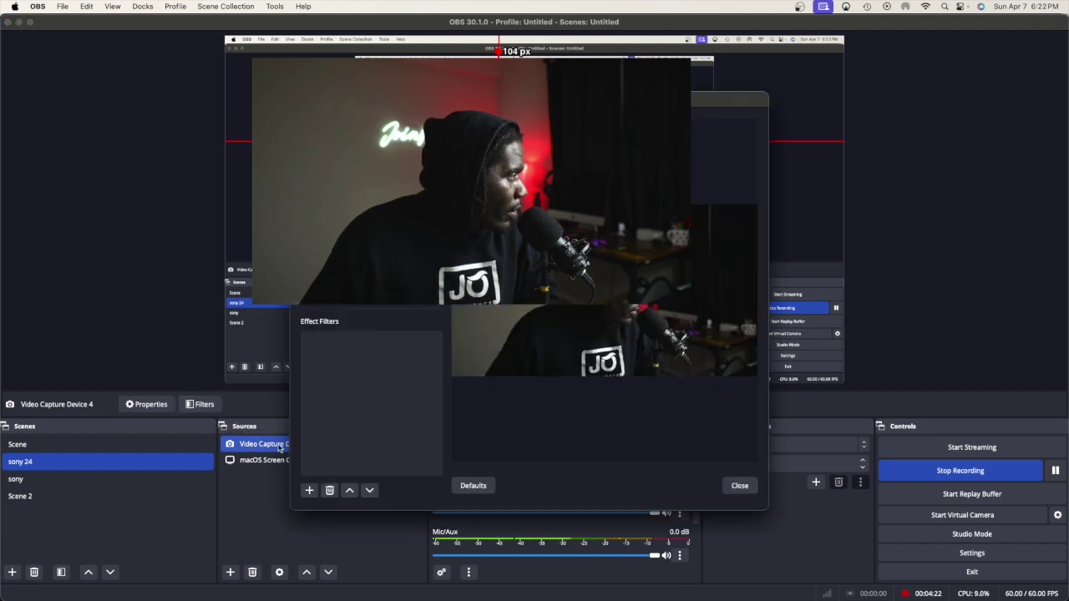
{"action": "left_click", "coordinate": [310, 491]}
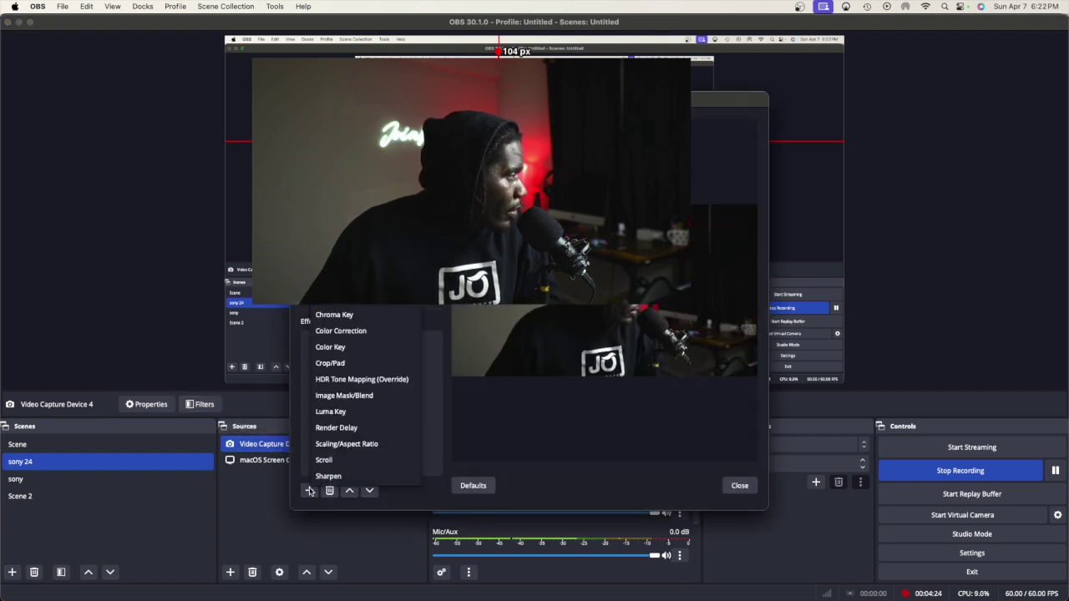
{"action": "left_click", "coordinate": [327, 398]}
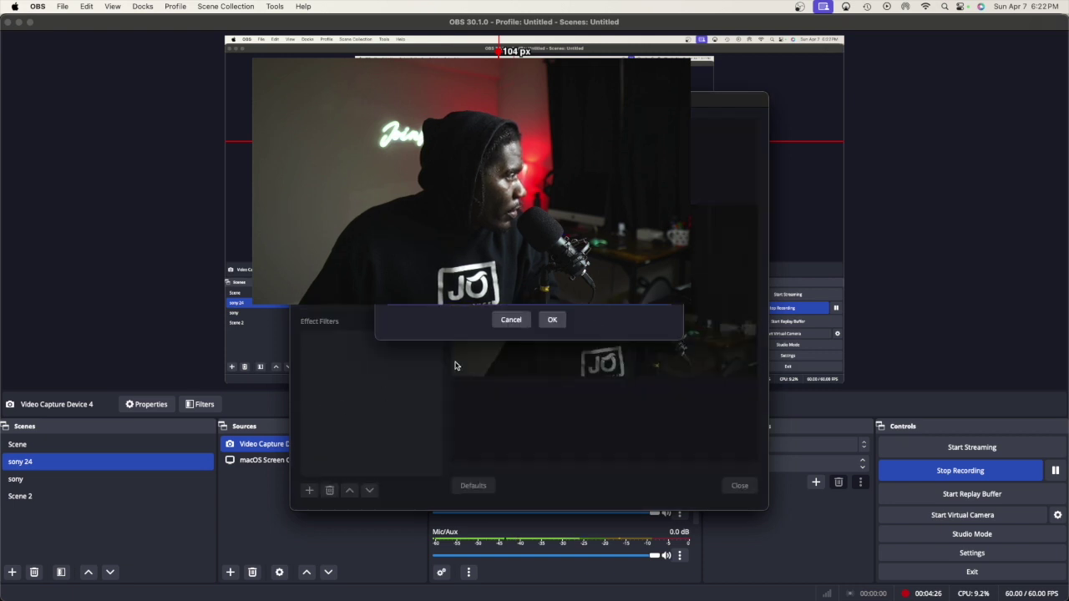
{"action": "left_click", "coordinate": [564, 320]}
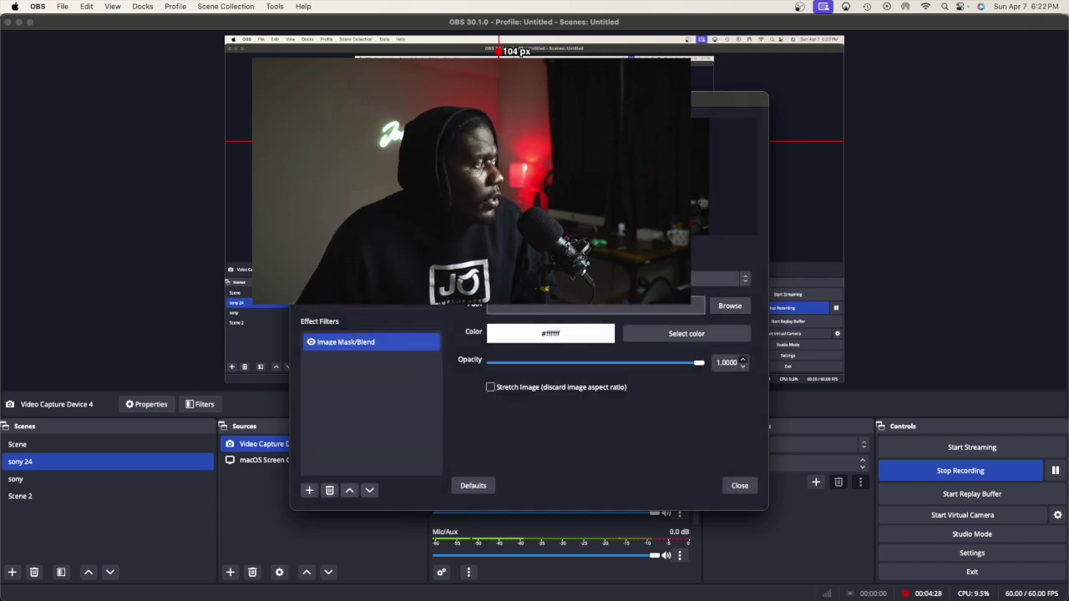
{"action": "left_click", "coordinate": [732, 307]}
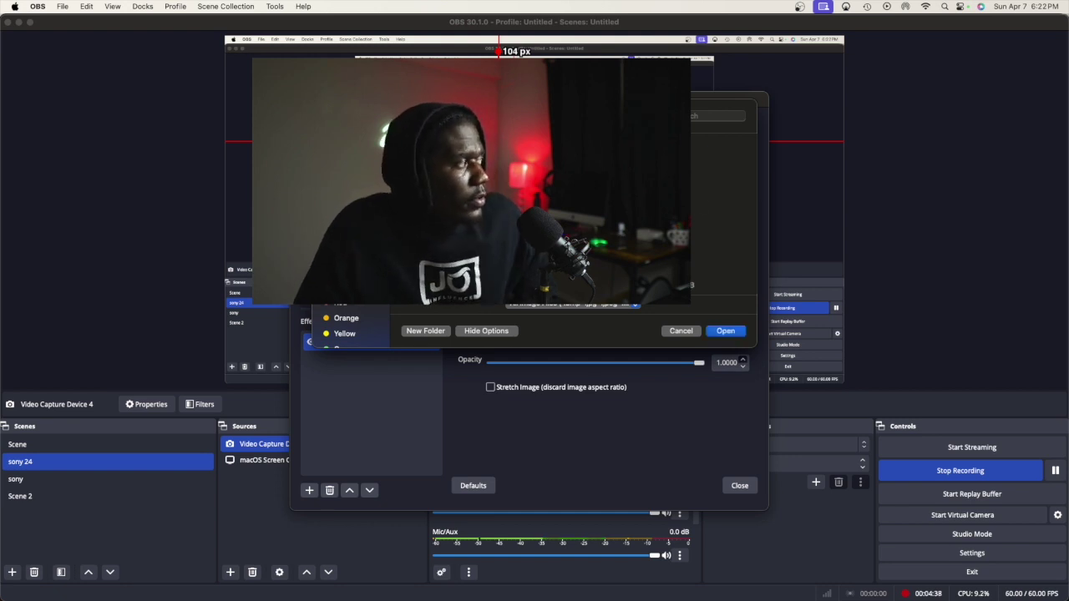
{"action": "left_click", "coordinate": [724, 331]}
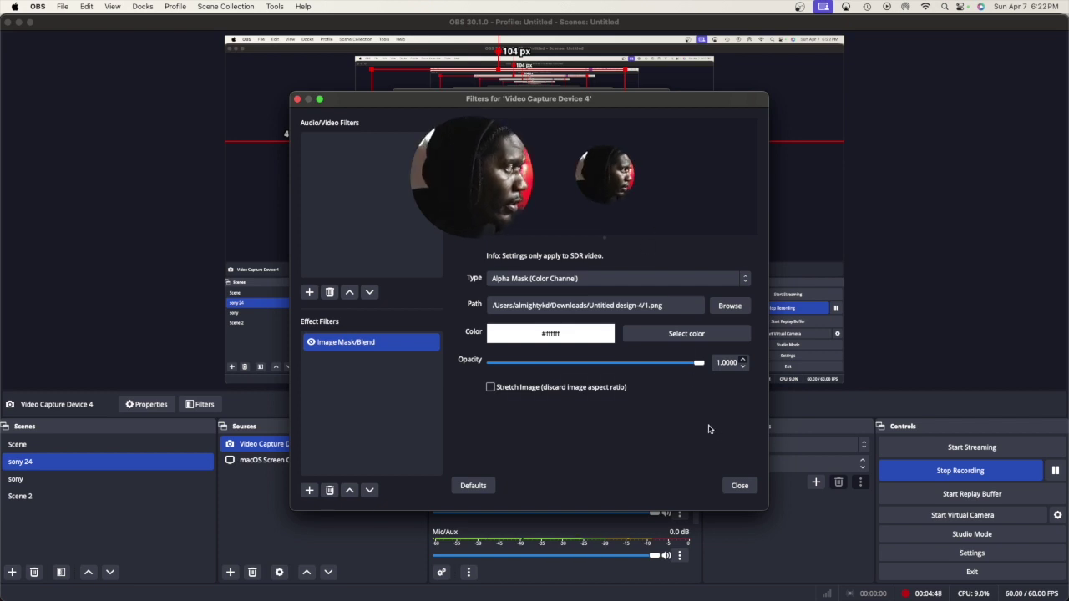
{"action": "left_click", "coordinate": [738, 487]}
{"action": "left_click", "coordinate": [278, 460]}
Enlarge the masked circular webcam and begin adding a new Image source.
{"action": "left_click", "coordinate": [276, 444]}
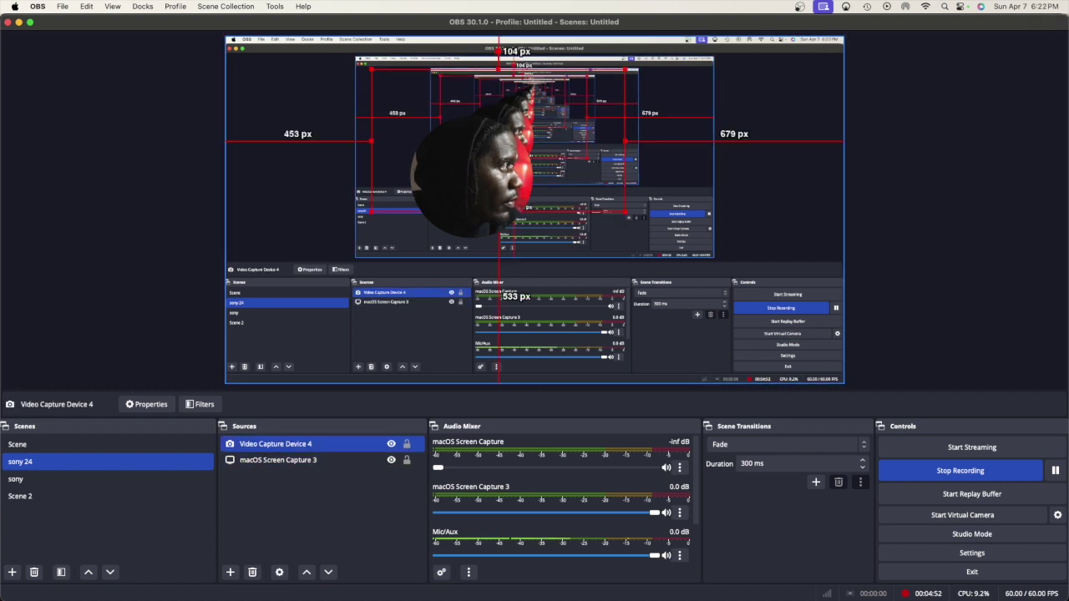
{"action": "left_click_drag", "start_coordinate": [624, 213], "coordinate": [882, 356]}
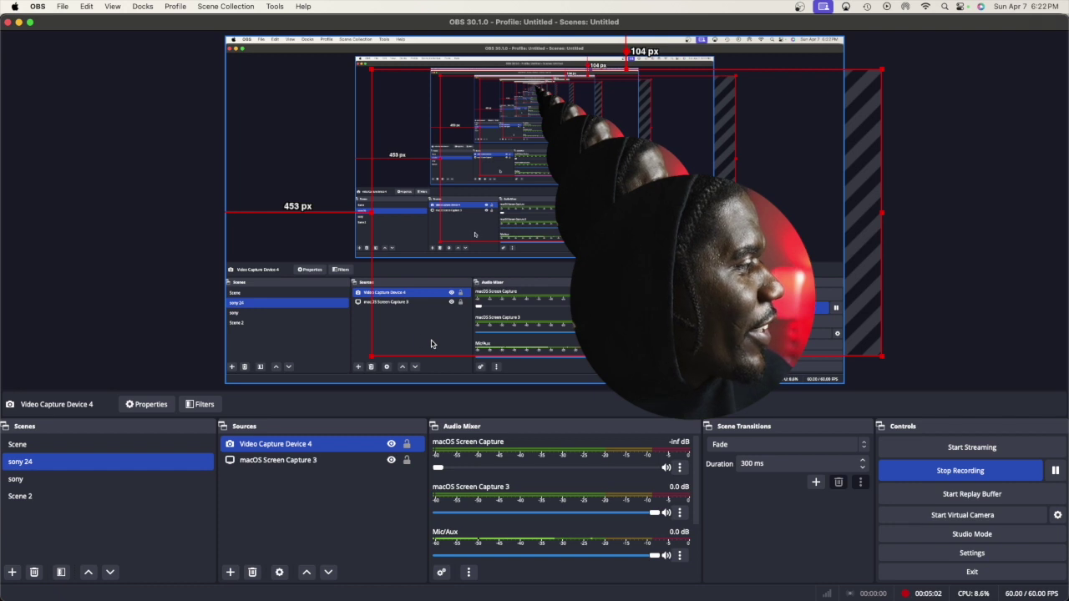
{"action": "left_click", "coordinate": [229, 572]}
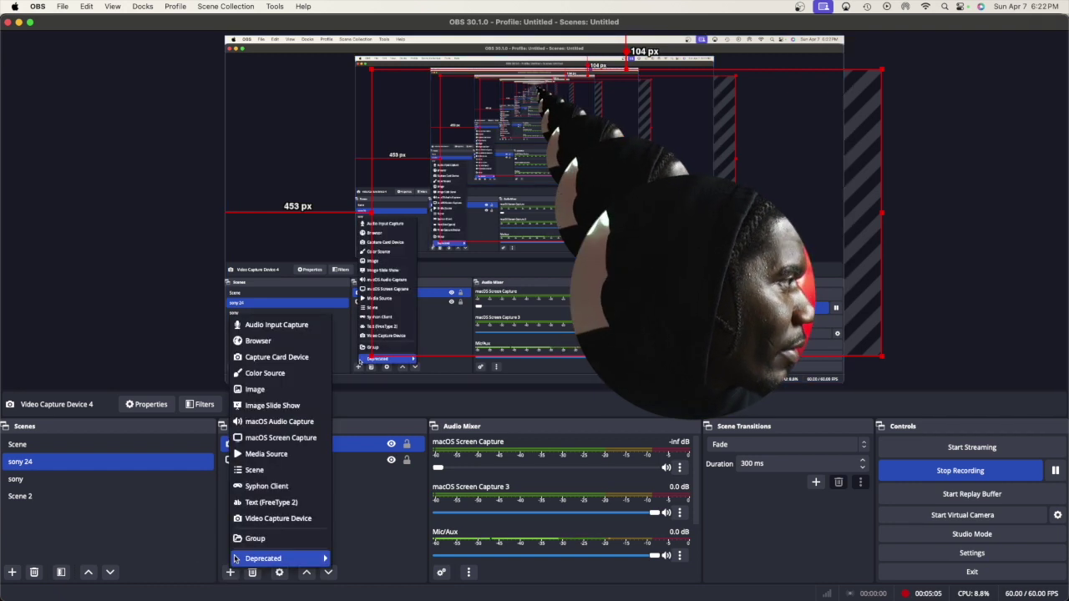
{"action": "left_click", "coordinate": [255, 389]}
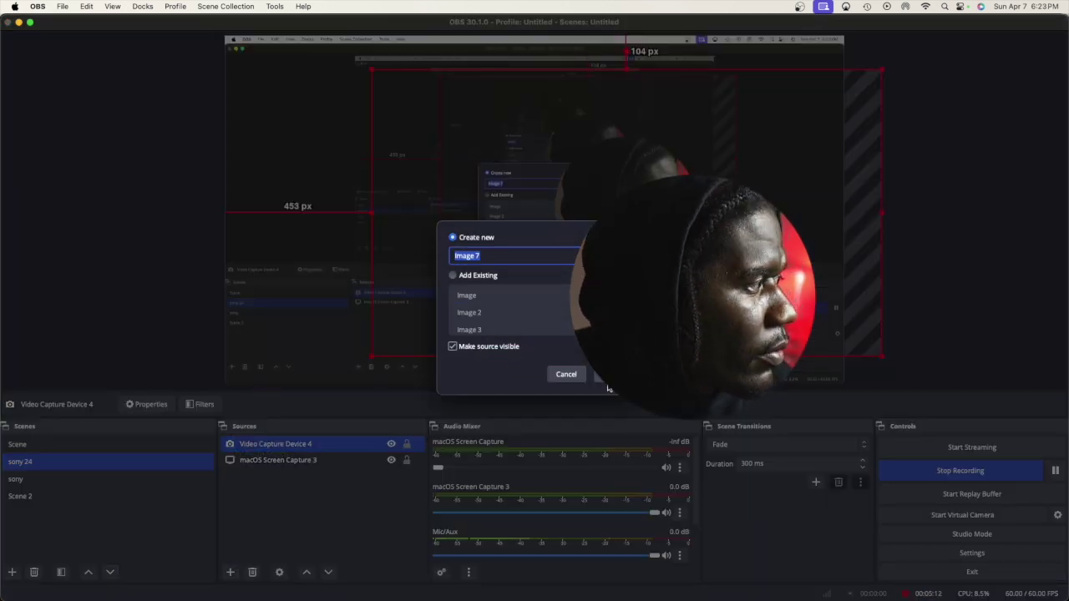
Create the Image 7 source and load the red ring image 2.png into it.
{"action": "key", "text": "Return"}
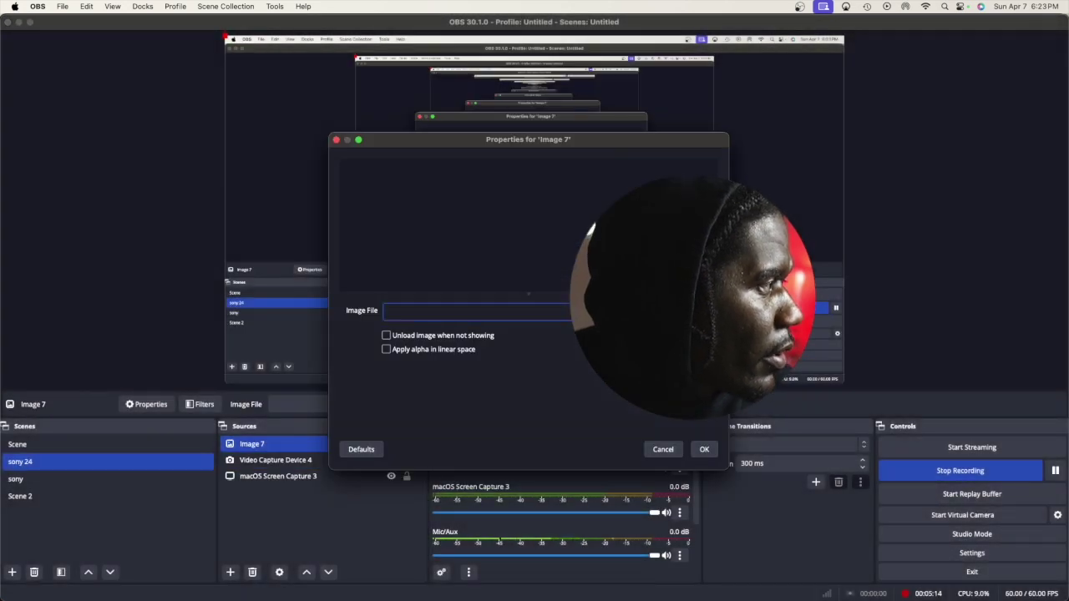
{"action": "left_click", "coordinate": [681, 310]}
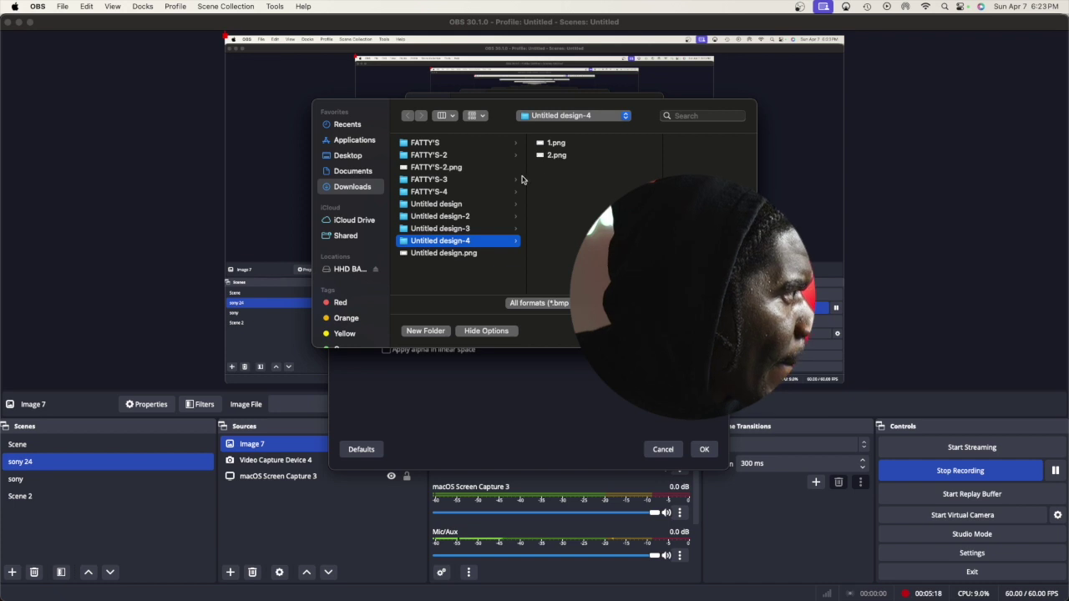
{"action": "left_click", "coordinate": [551, 155]}
{"action": "key", "text": "Return"}
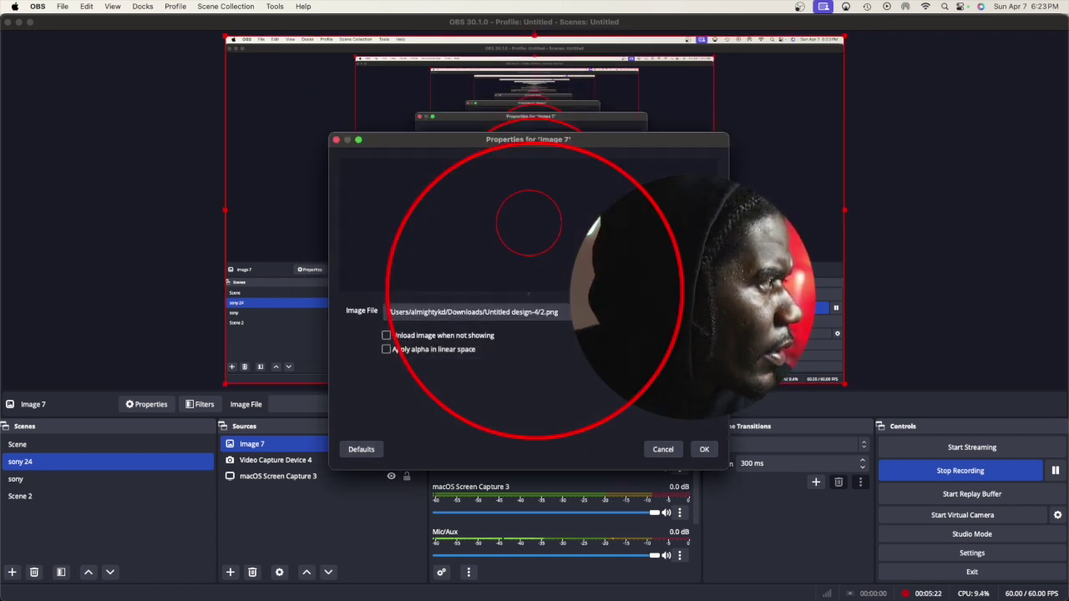
{"action": "left_click", "coordinate": [703, 450]}
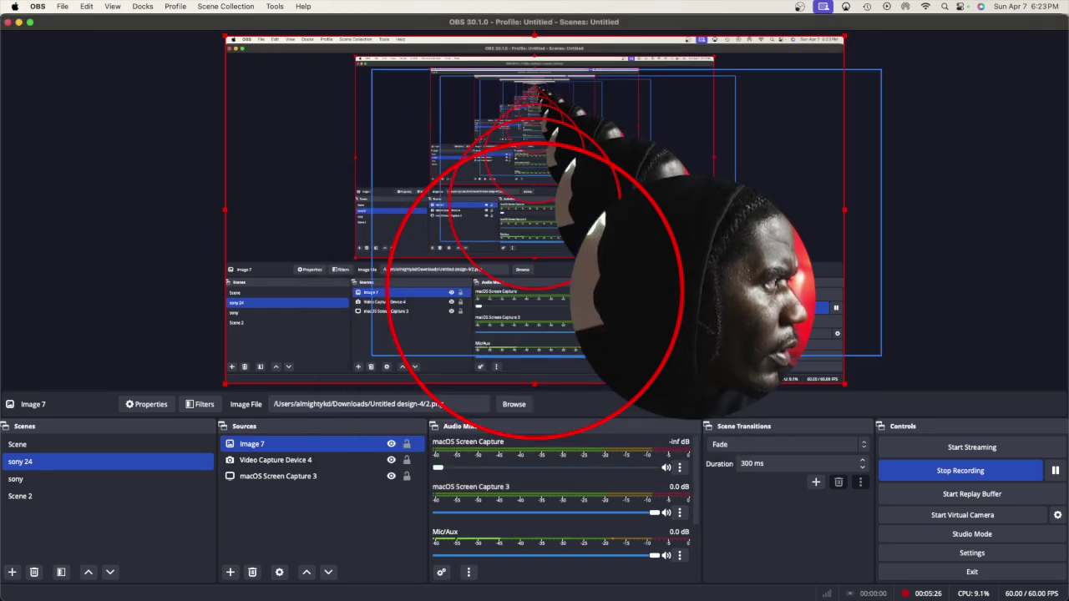
Move and resize the red ring in Image 7 so it snugly frames the circular webcam.
{"action": "left_click", "coordinate": [275, 461]}
{"action": "left_click", "coordinate": [251, 444]}
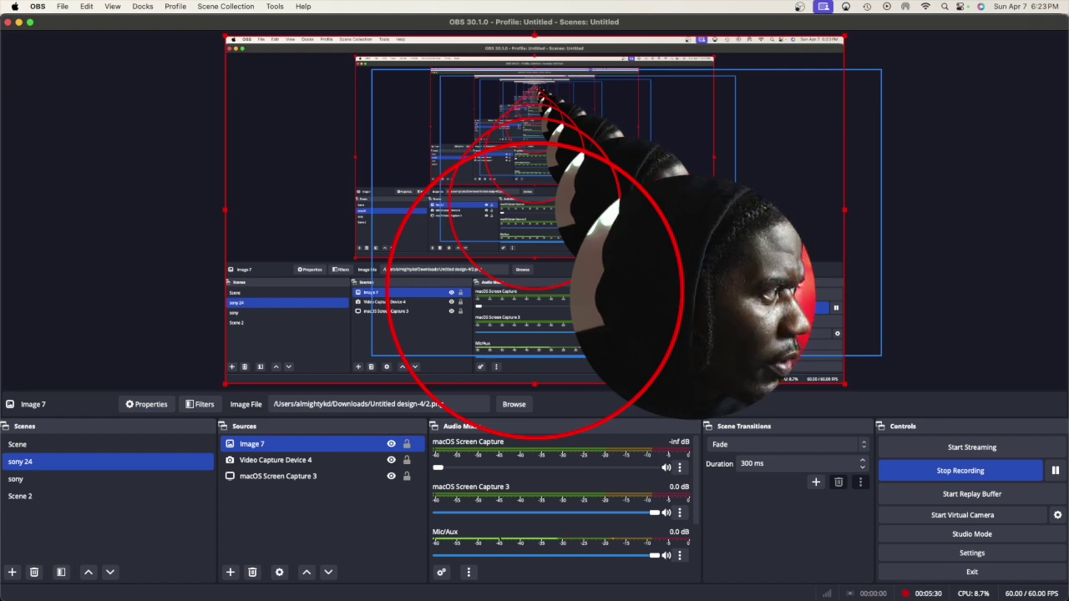
{"action": "left_click_drag", "start_coordinate": [534, 209], "coordinate": [622, 218]}
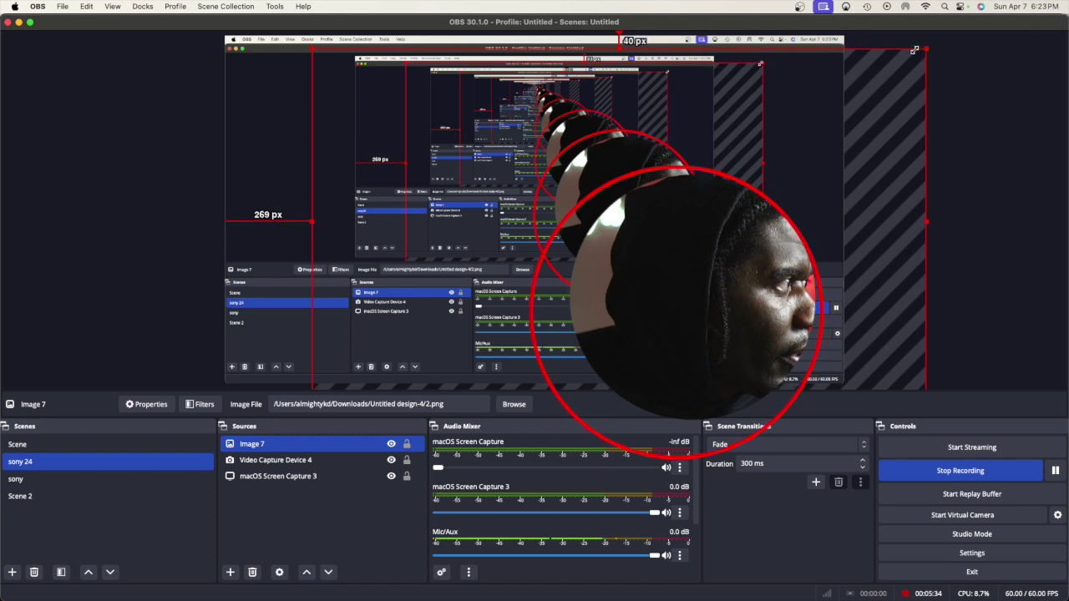
{"action": "left_click_drag", "start_coordinate": [932, 46], "coordinate": [732, 124]}
{"action": "left_click_drag", "start_coordinate": [617, 204], "coordinate": [682, 157]}
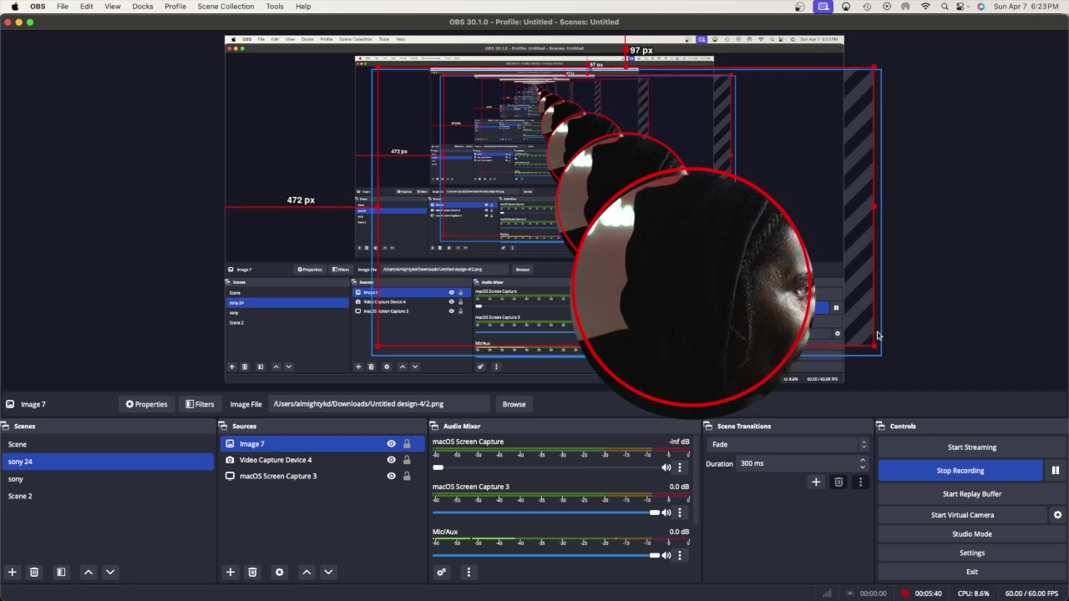
{"action": "left_click_drag", "start_coordinate": [873, 343], "coordinate": [867, 357]}
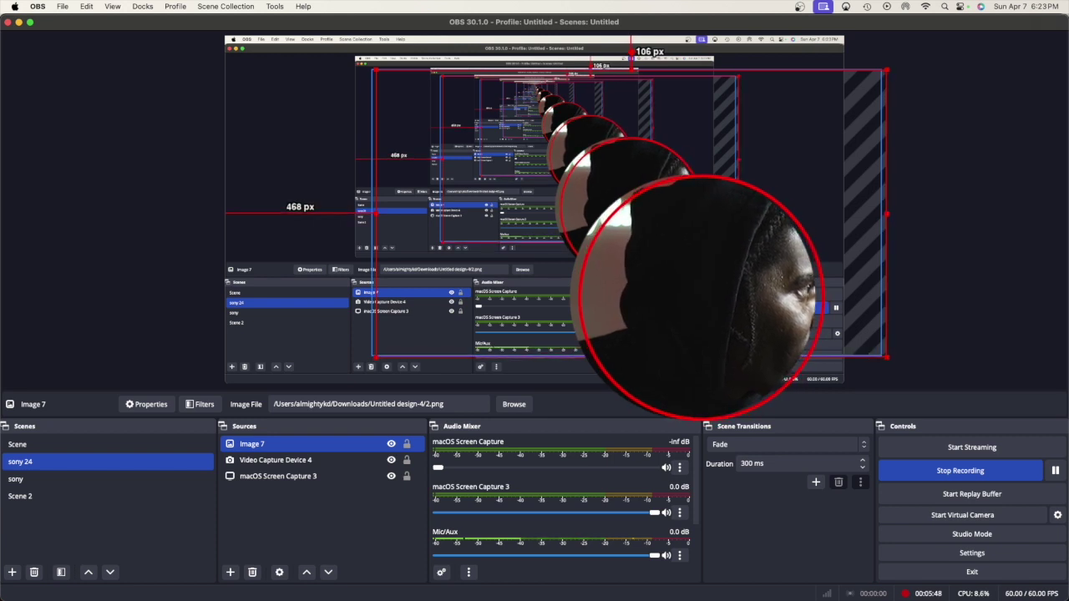
{"action": "left_click_drag", "start_coordinate": [710, 292], "coordinate": [704, 290]}
{"action": "key", "text": "Up"}
{"action": "key", "text": "Up"}
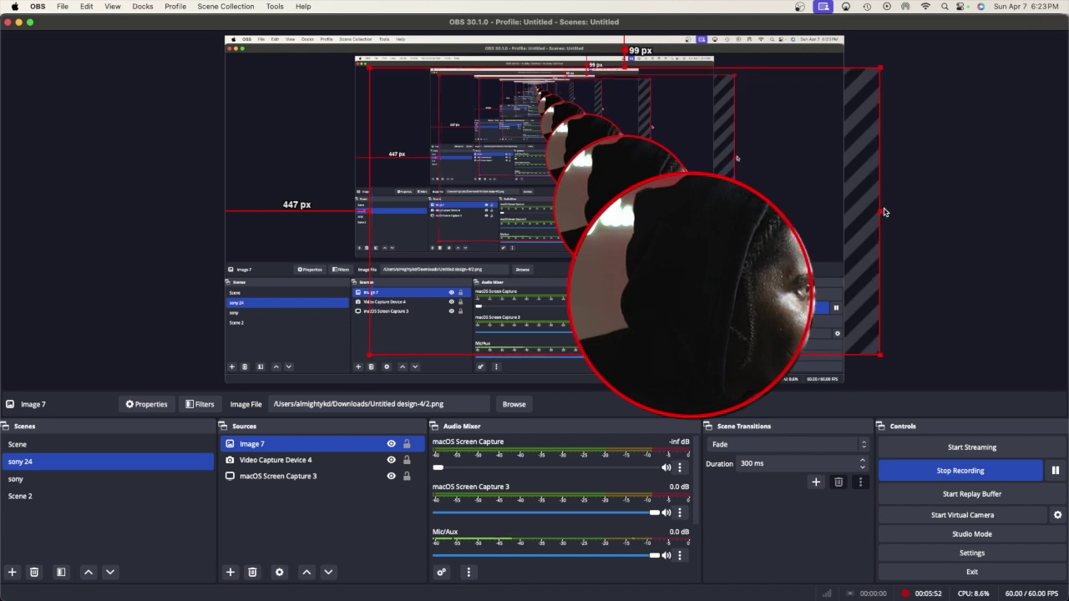
{"action": "left_click_drag", "start_coordinate": [881, 211], "coordinate": [882, 210]}
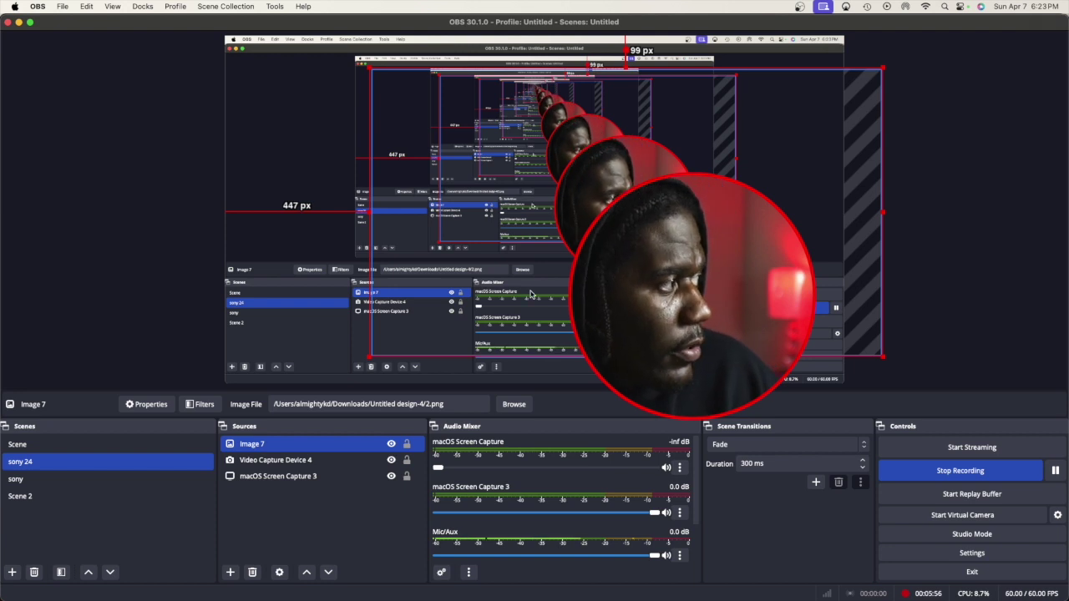
{"action": "left_click", "coordinate": [207, 274]}
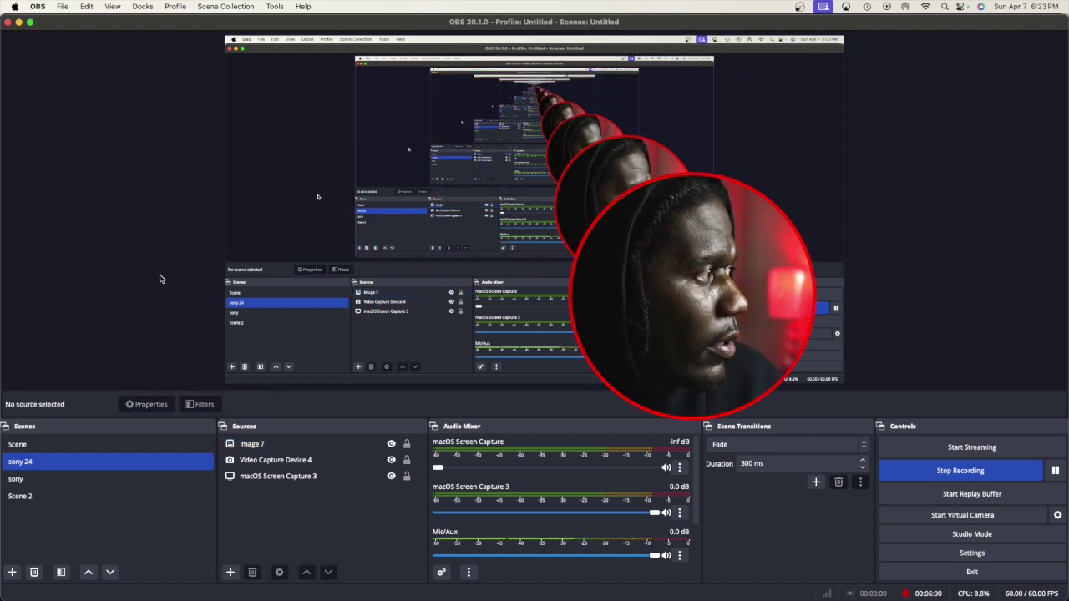
Add the existing 'sony 24' scene as a source in the main Scene, then return to 'sony 24'.
{"action": "left_click", "coordinate": [72, 442]}
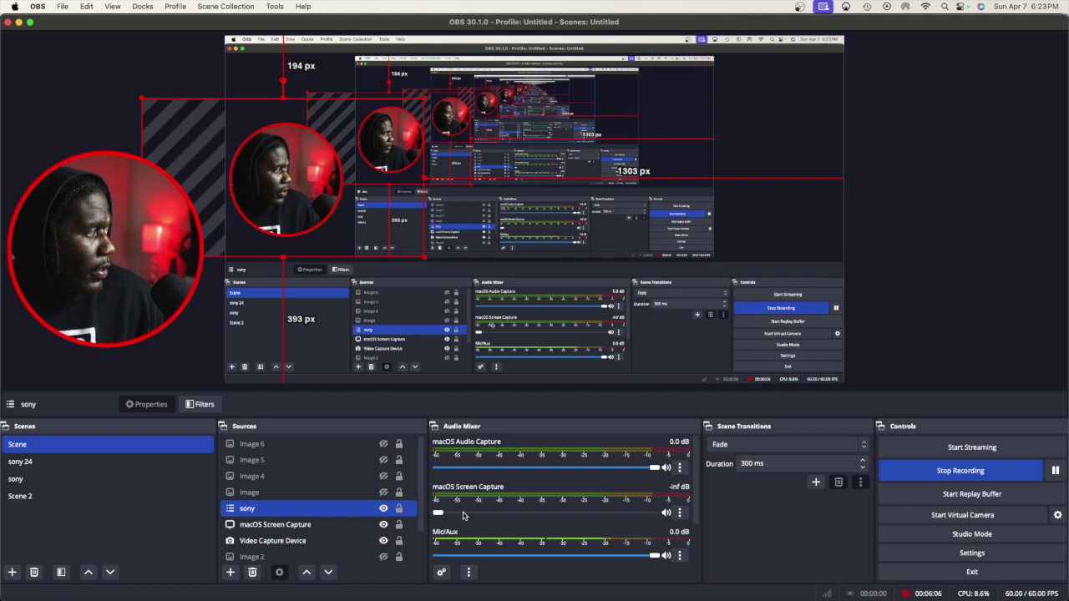
{"action": "left_click", "coordinate": [230, 572]}
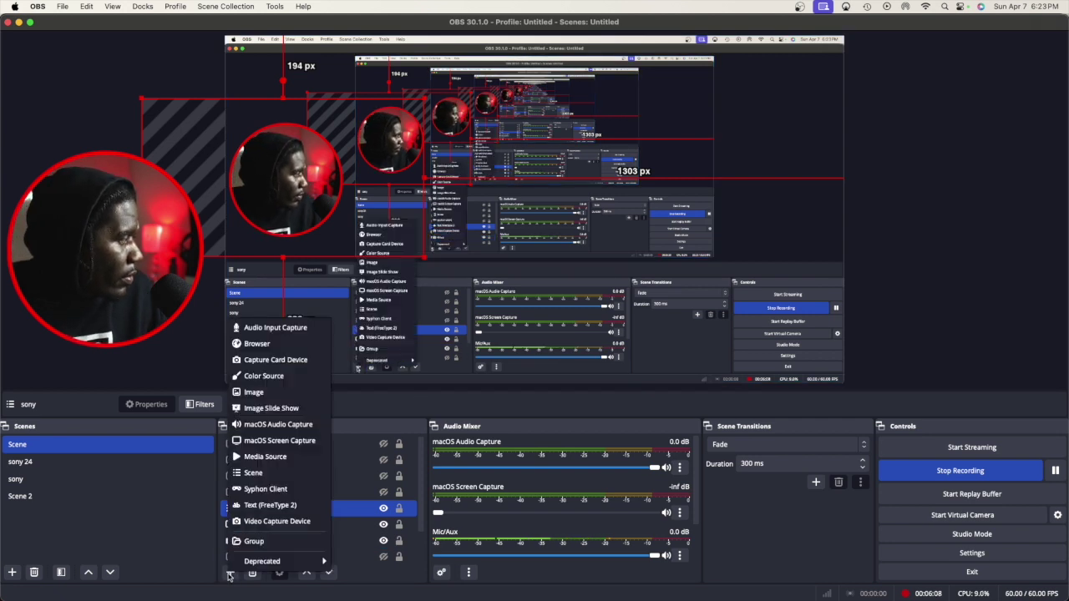
{"action": "left_click", "coordinate": [259, 472]}
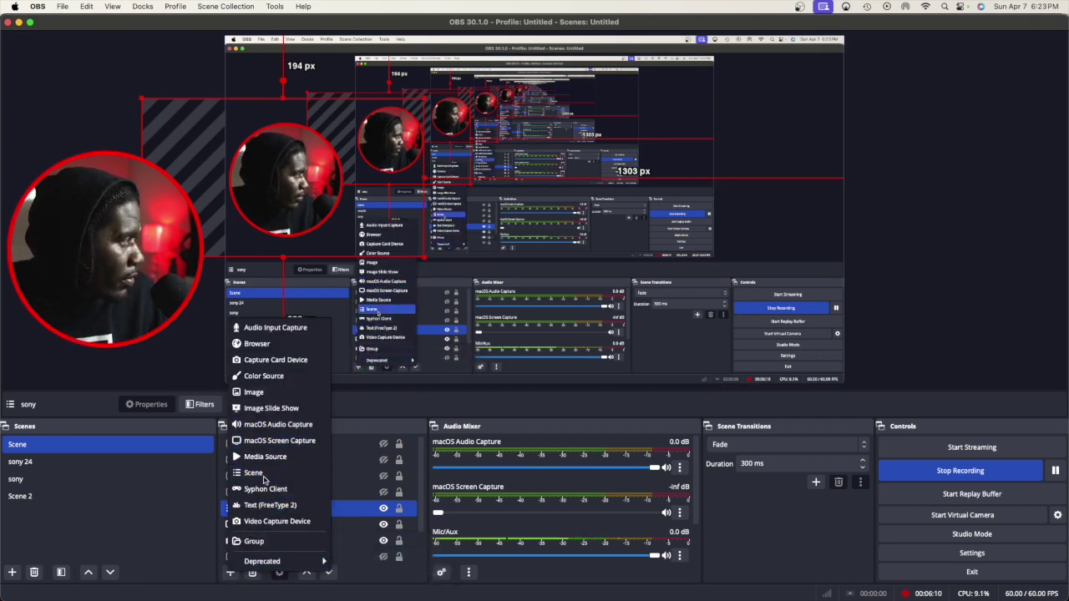
{"action": "left_click", "coordinate": [525, 329]}
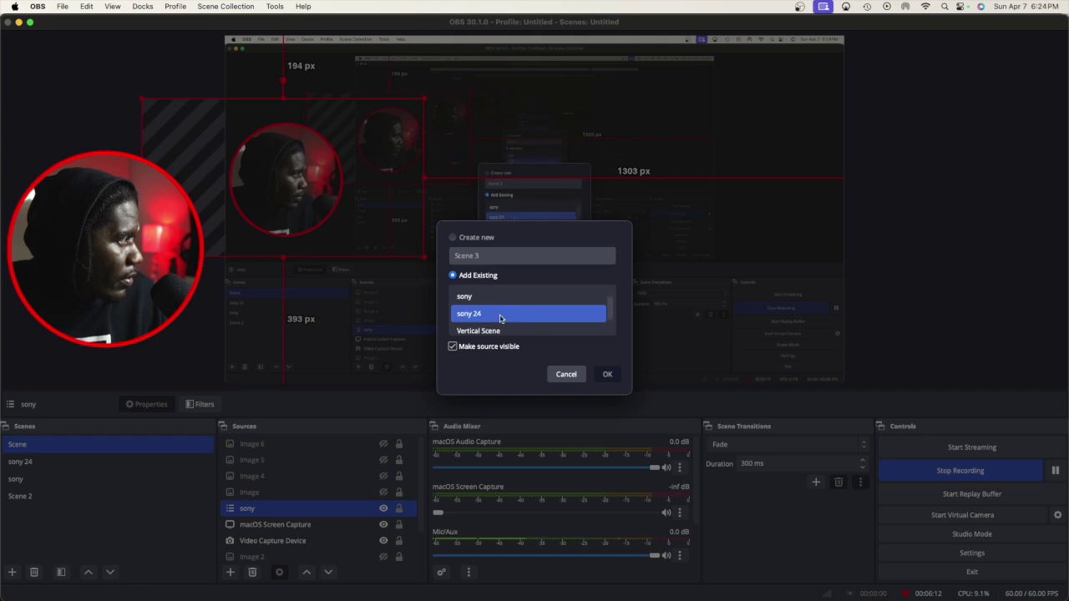
{"action": "left_click", "coordinate": [605, 374]}
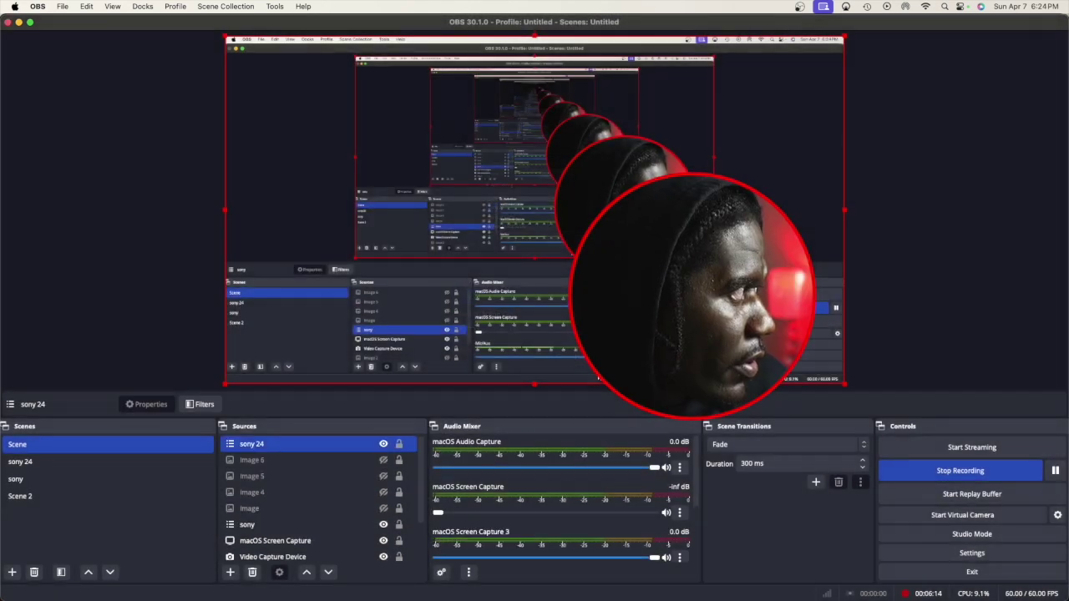
{"action": "left_click", "coordinate": [382, 524], "text": "super"}
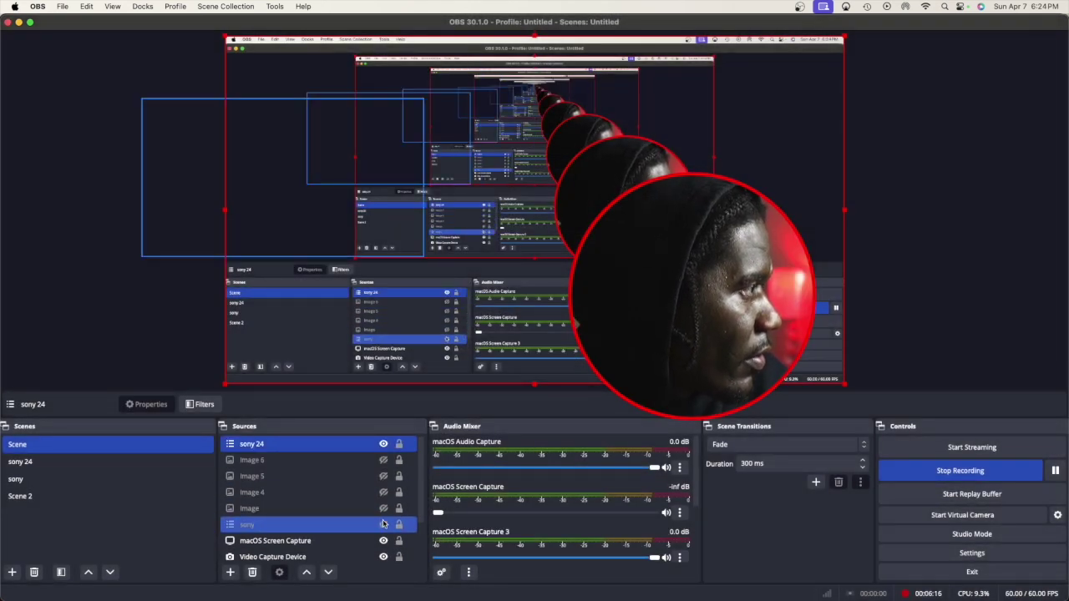
{"action": "left_click", "coordinate": [382, 523], "text": "super"}
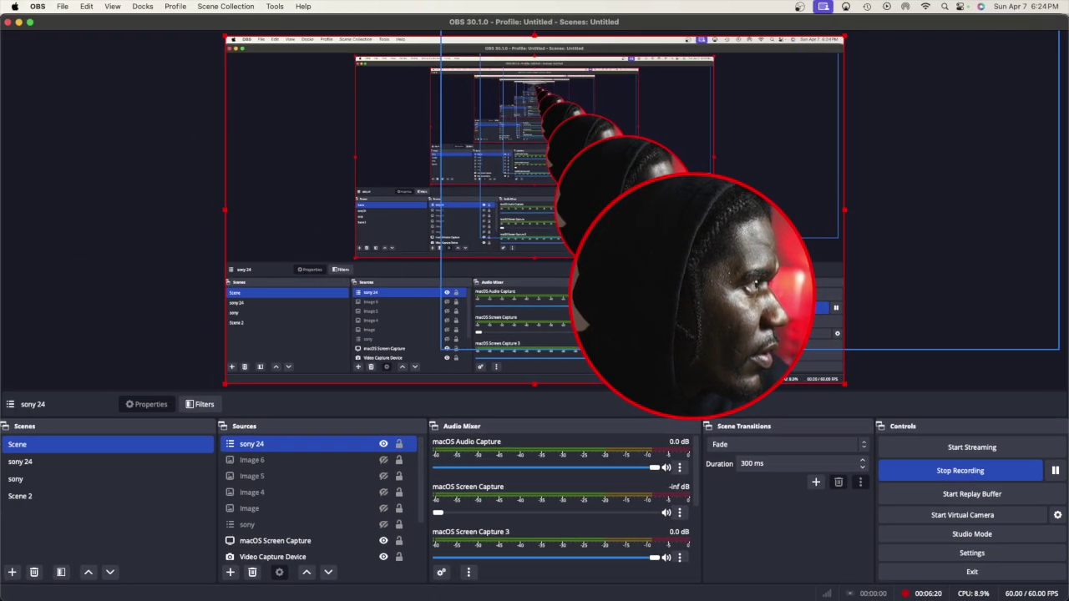
{"action": "left_click", "coordinate": [51, 470]}
Remove macOS Screen Capture 3 from 'sony 24' and keep the webcam circle right-centre.
{"action": "left_click", "coordinate": [349, 468]}
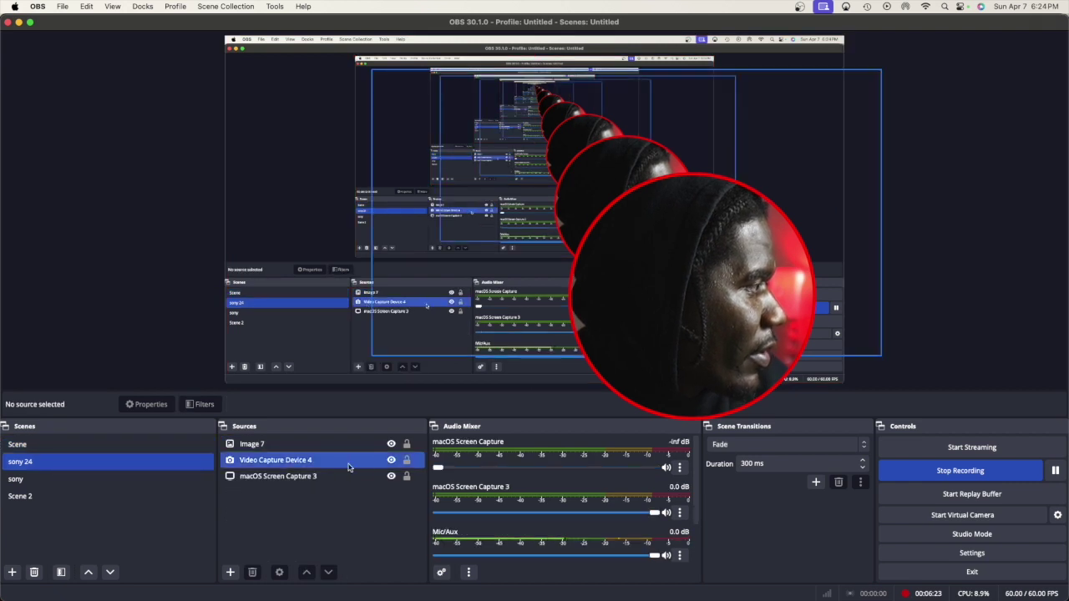
{"action": "left_click", "coordinate": [278, 476]}
{"action": "left_click", "coordinate": [252, 572]}
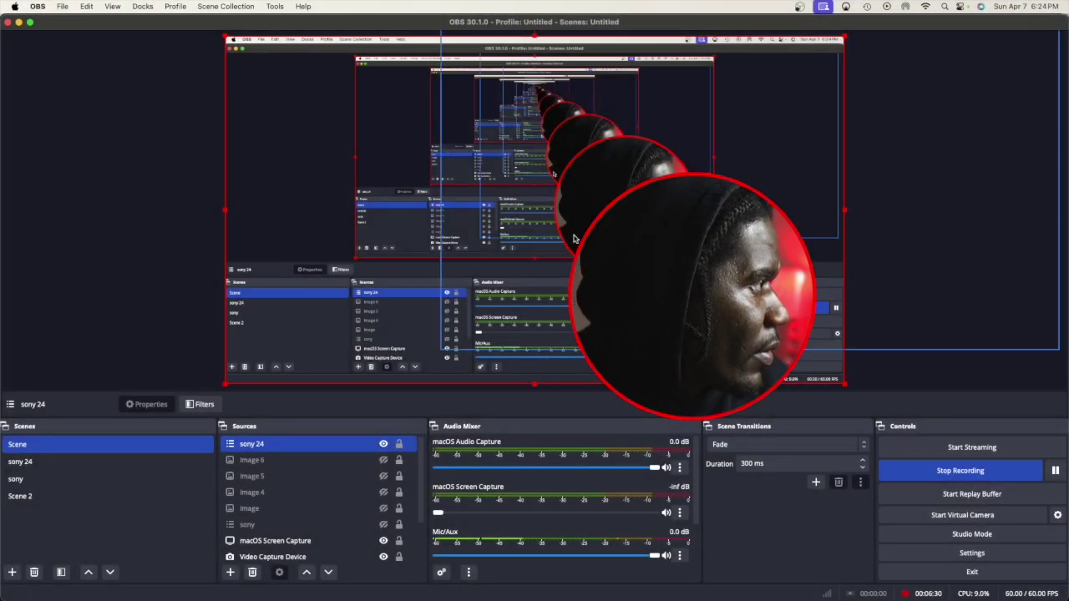
{"action": "left_click_drag", "start_coordinate": [587, 234], "coordinate": [314, 105]}
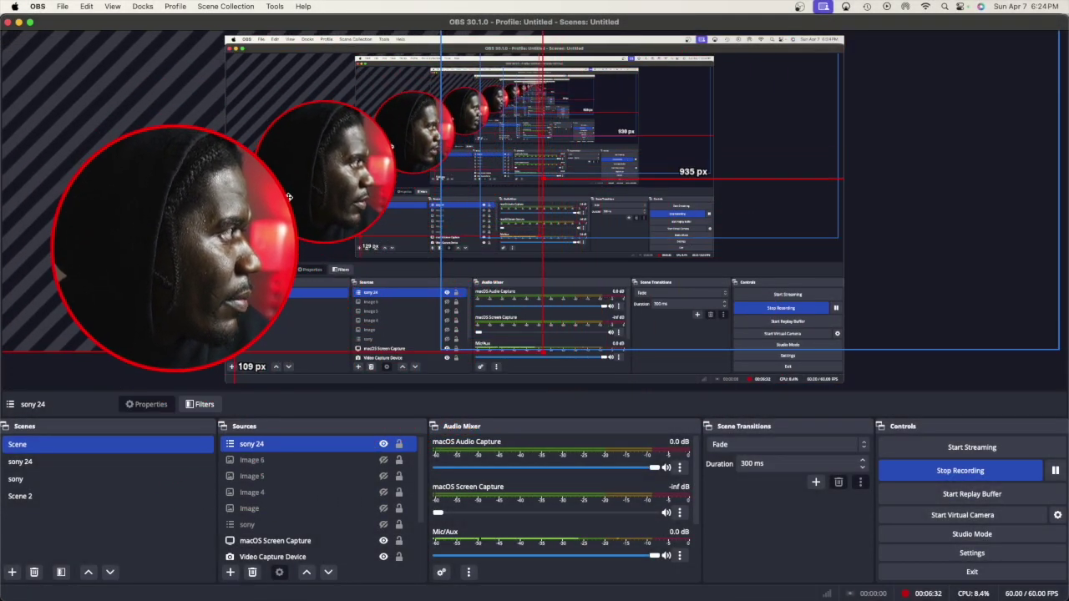
{"action": "left_click_drag", "start_coordinate": [288, 196], "coordinate": [588, 197]}
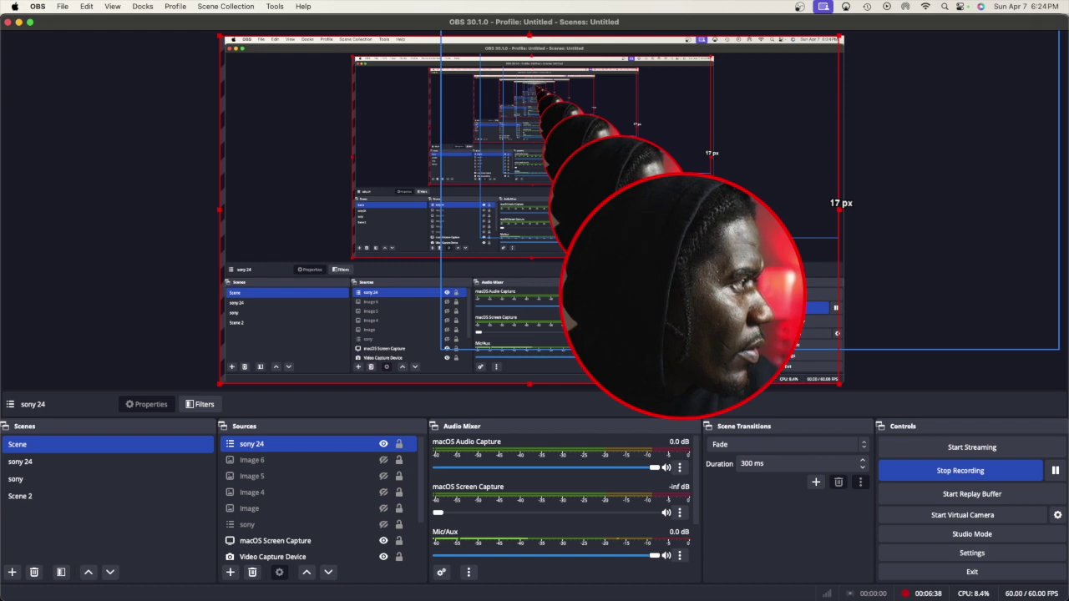
In the main Scene, shrink and reposition the nested 'sony 24' webcam circle.
{"action": "left_click", "coordinate": [276, 541]}
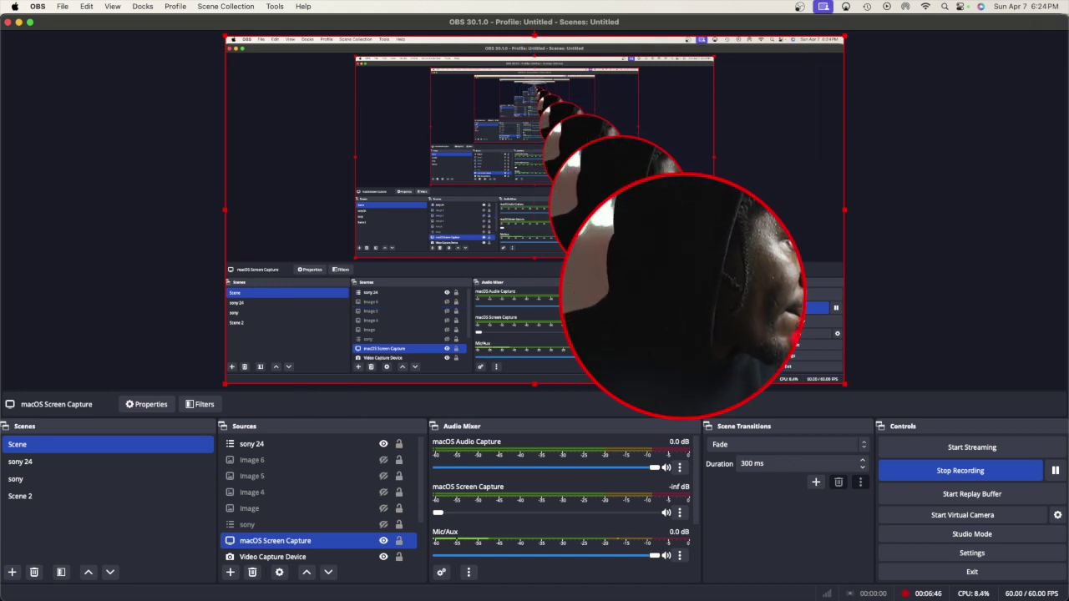
{"action": "left_click", "coordinate": [272, 556]}
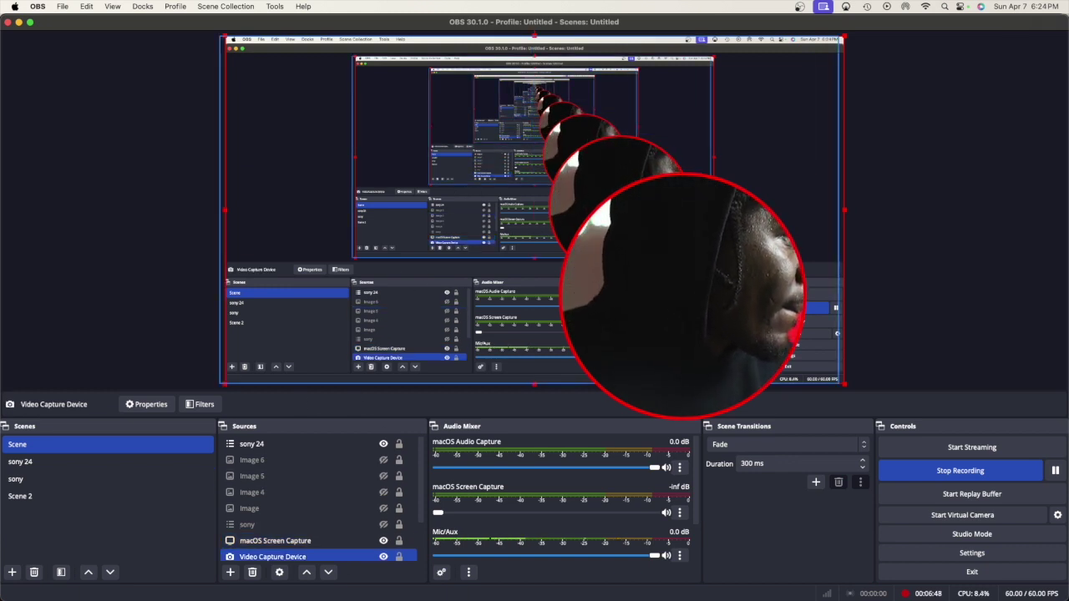
{"action": "left_click", "coordinate": [364, 443]}
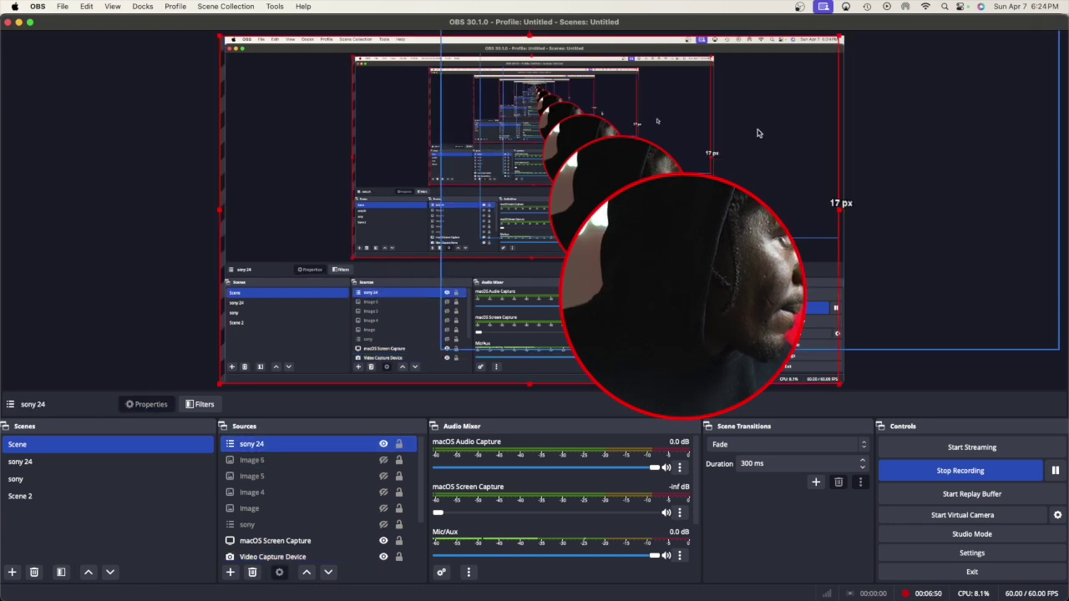
{"action": "key", "text": "Down"}
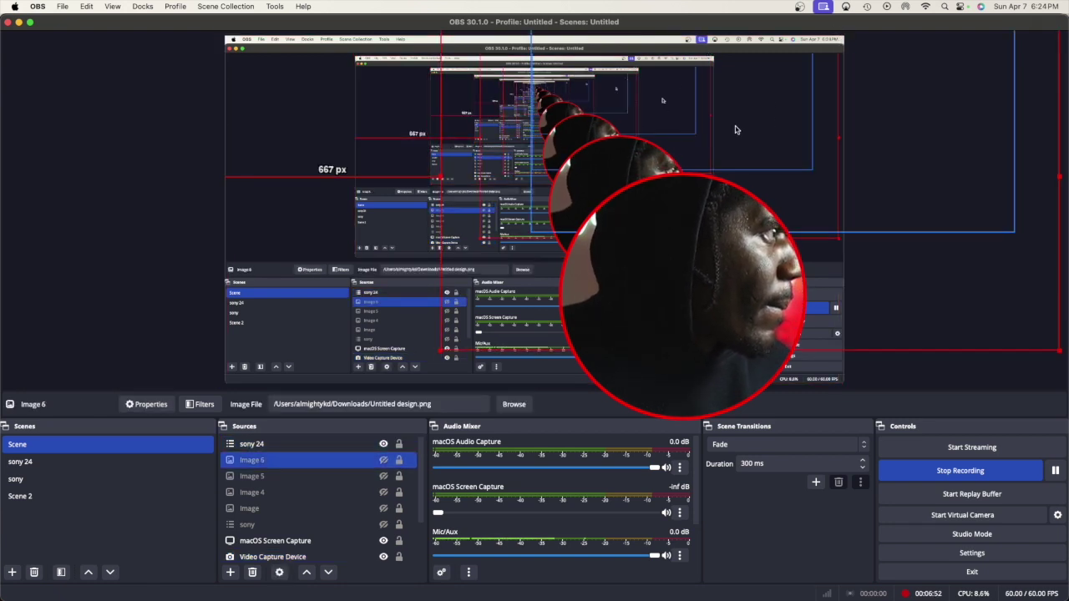
{"action": "key", "text": "Up"}
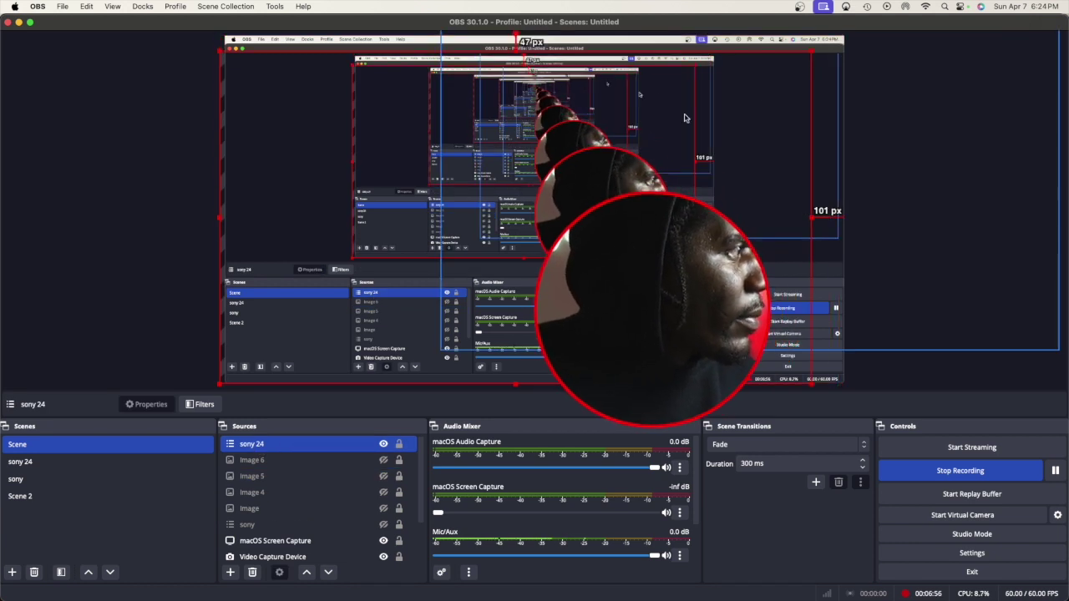
{"action": "left_click_drag", "start_coordinate": [839, 38], "coordinate": [488, 222]}
{"action": "left_click_drag", "start_coordinate": [385, 301], "coordinate": [296, 307]}
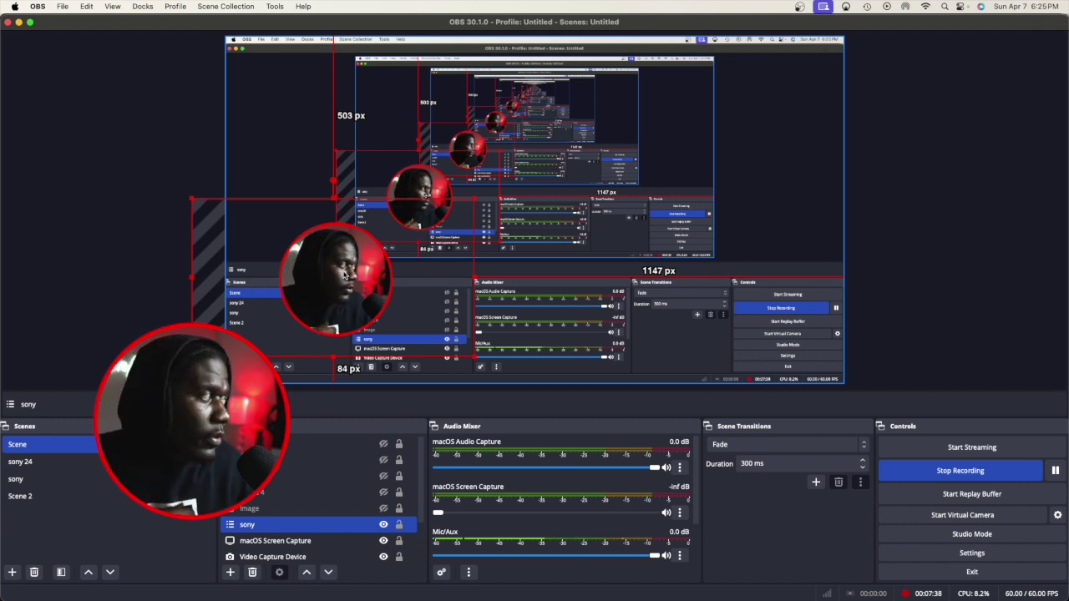
Turn off visibility of the old 'sony' webcam source in the main Scene.
{"action": "left_click", "coordinate": [383, 524]}
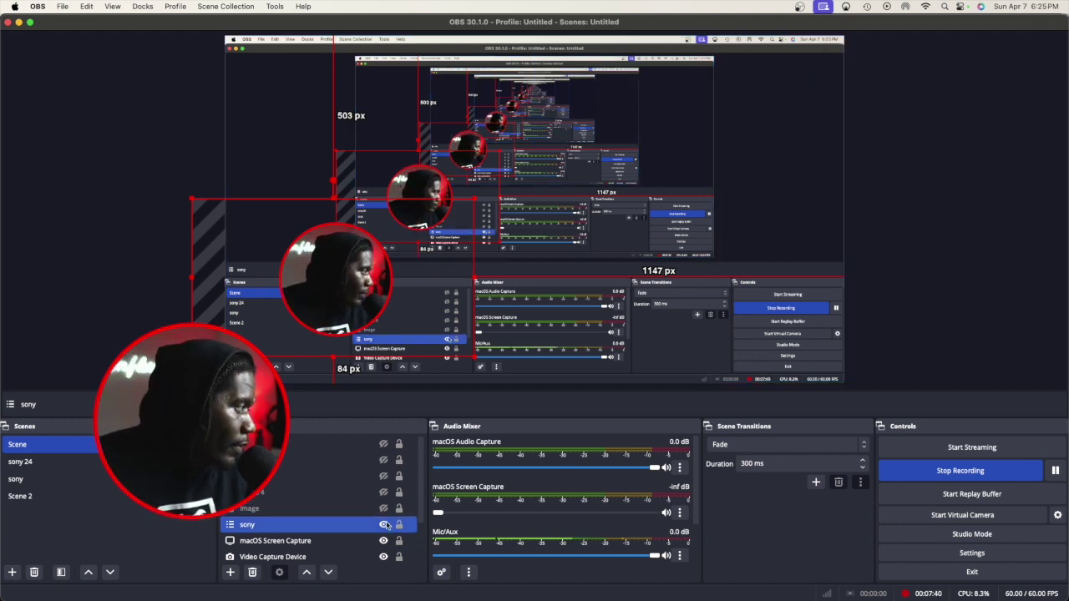